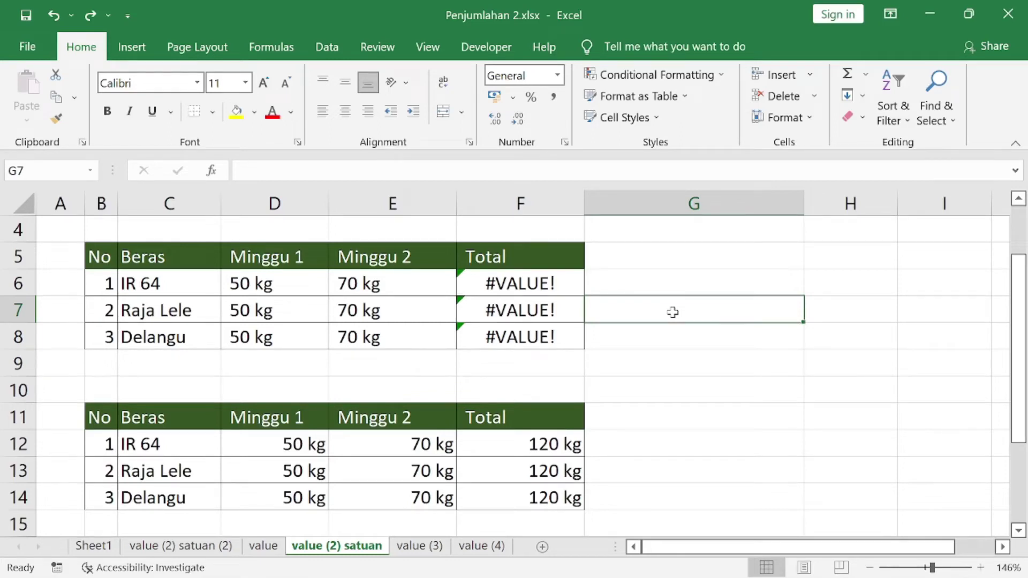
Inspect the IR 64 Minggu 1 entry and the first Total formulas of both tables.
click(293, 285)
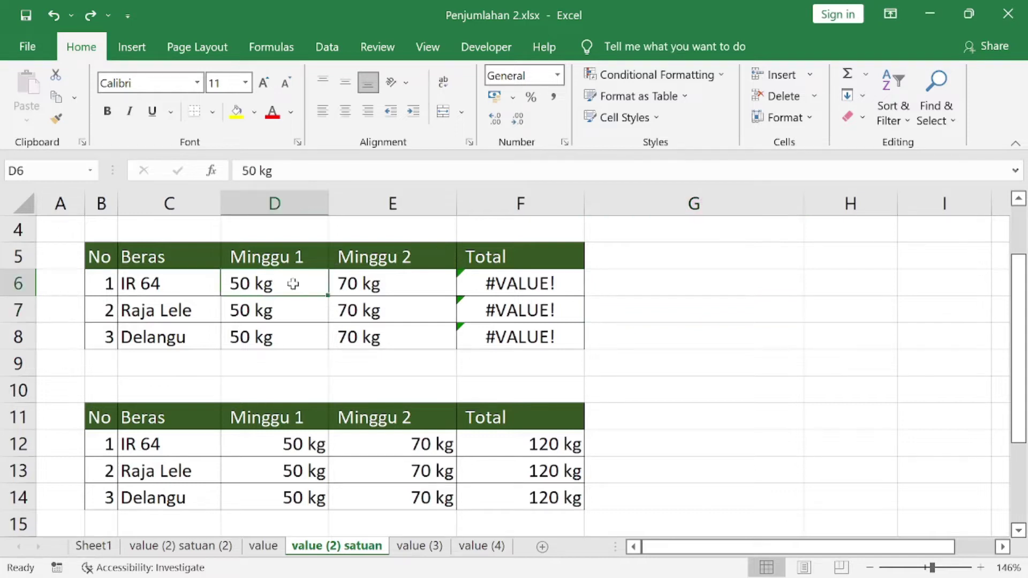
double_click(293, 284)
key(Return)
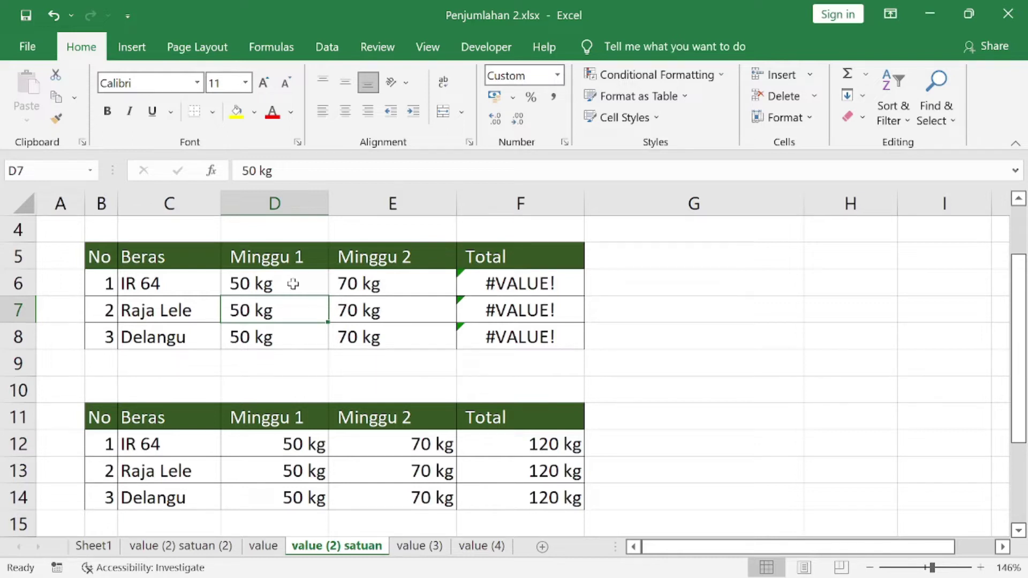
click(464, 279)
double_click(464, 279)
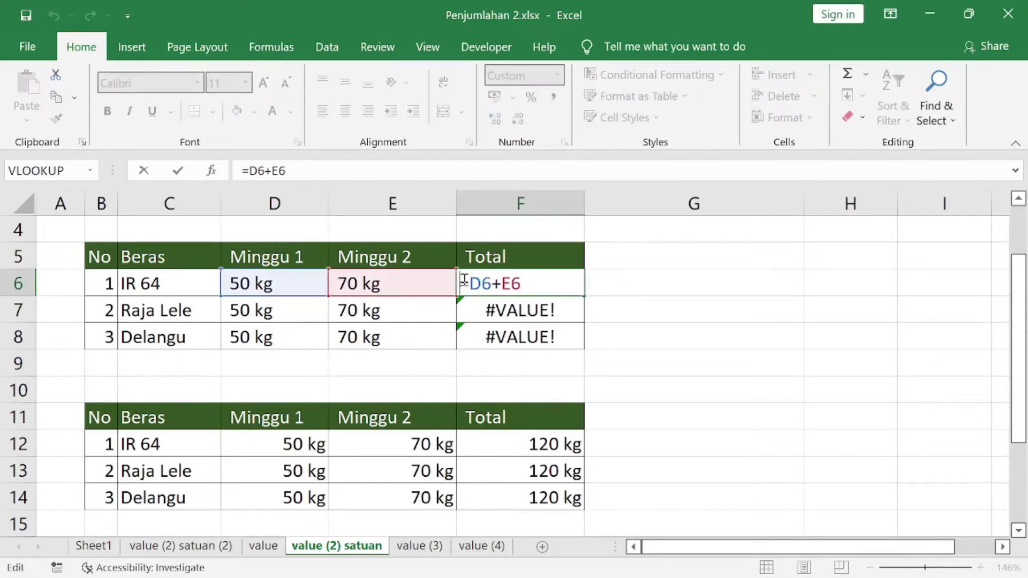
key(Return)
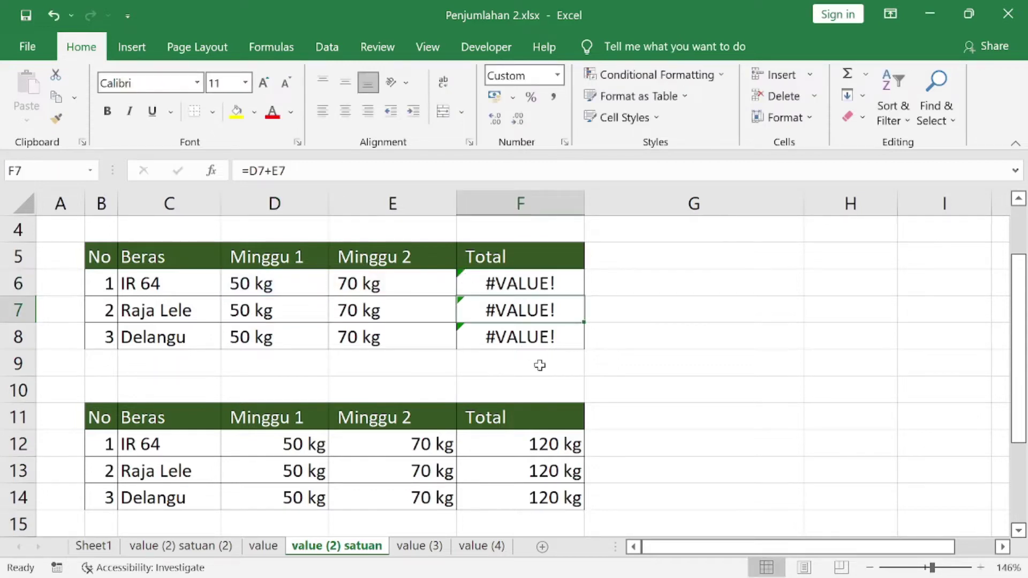
double_click(543, 443)
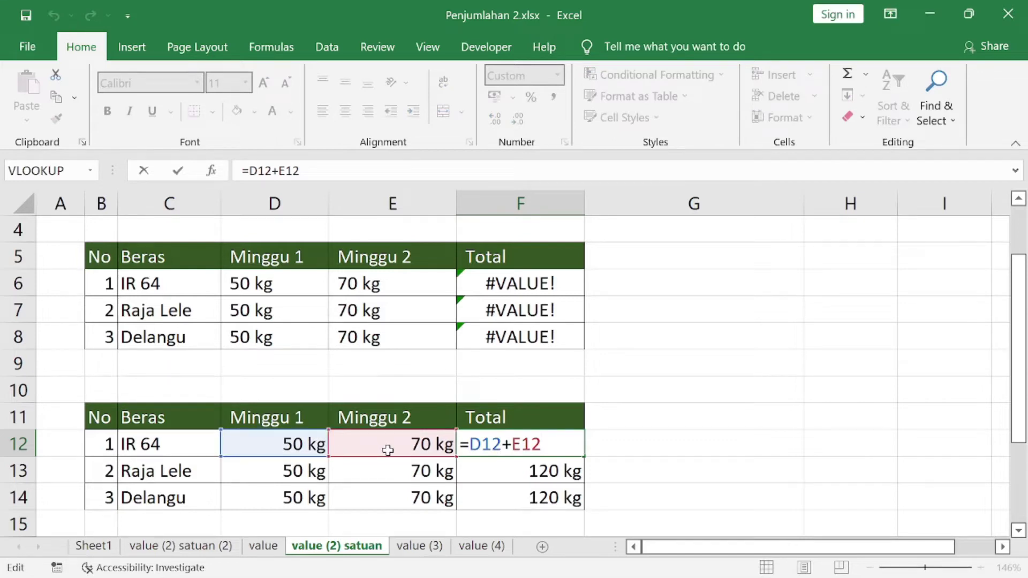
key(Return)
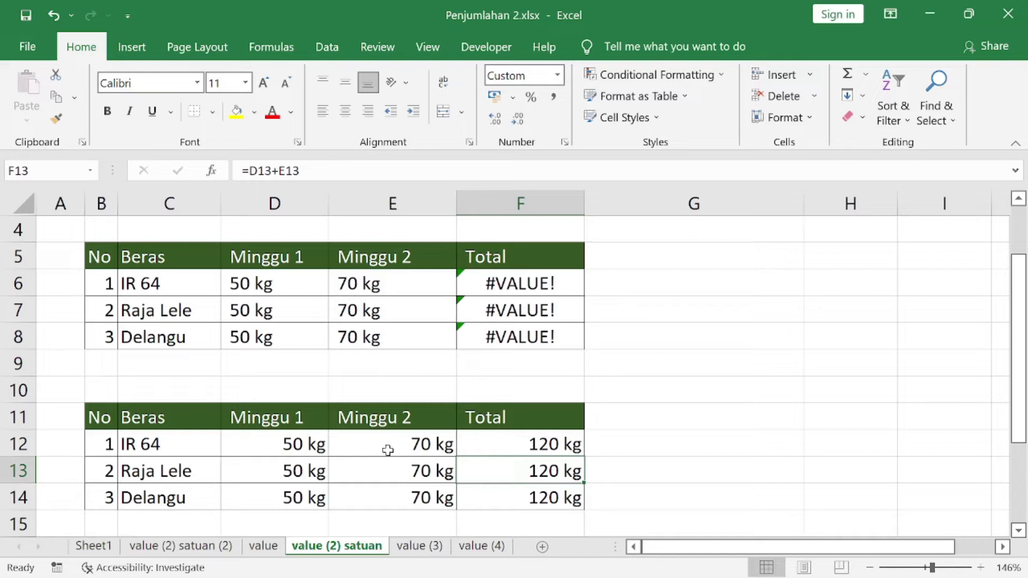
Set the bottom table's values and totals (D12:F14) to the General number format.
mouse_move(313, 443)
mouse_down()
mouse_move(632, 497)
mouse_move(570, 497)
mouse_up()
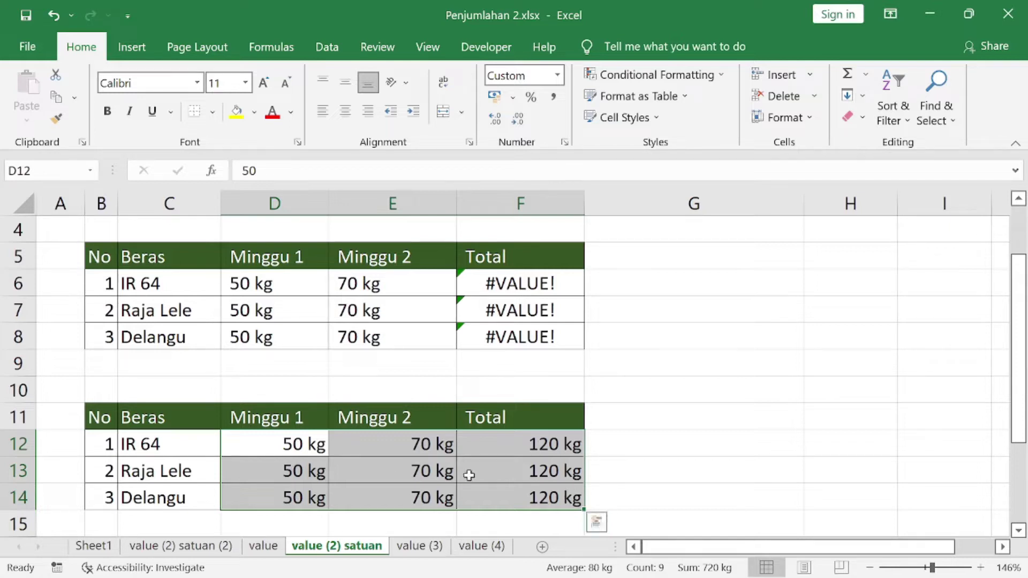
click(558, 76)
click(552, 112)
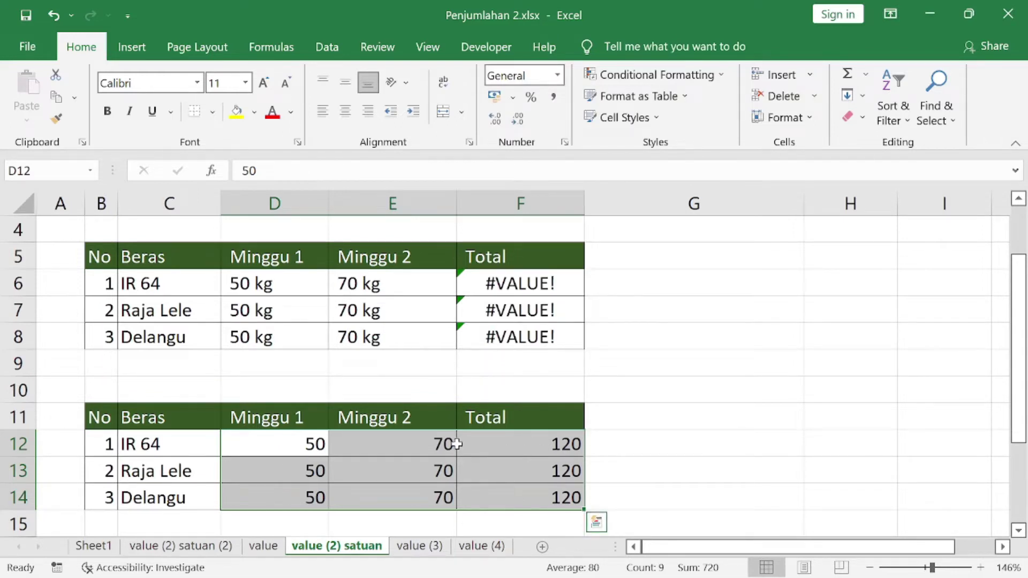
Apply the custom number format # "kg" to the bottom table's values and totals.
right_click(383, 451)
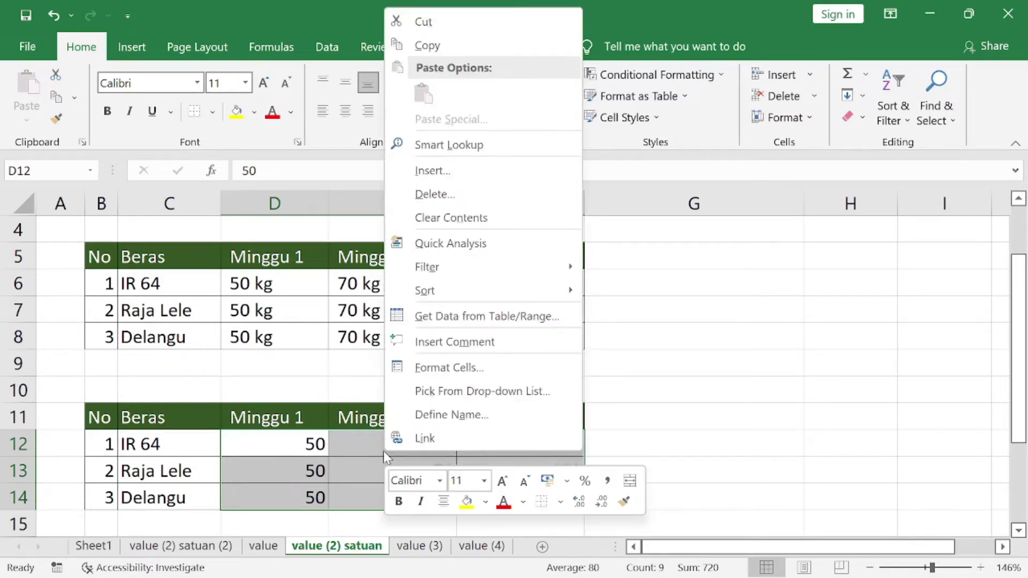
click(466, 367)
click(292, 323)
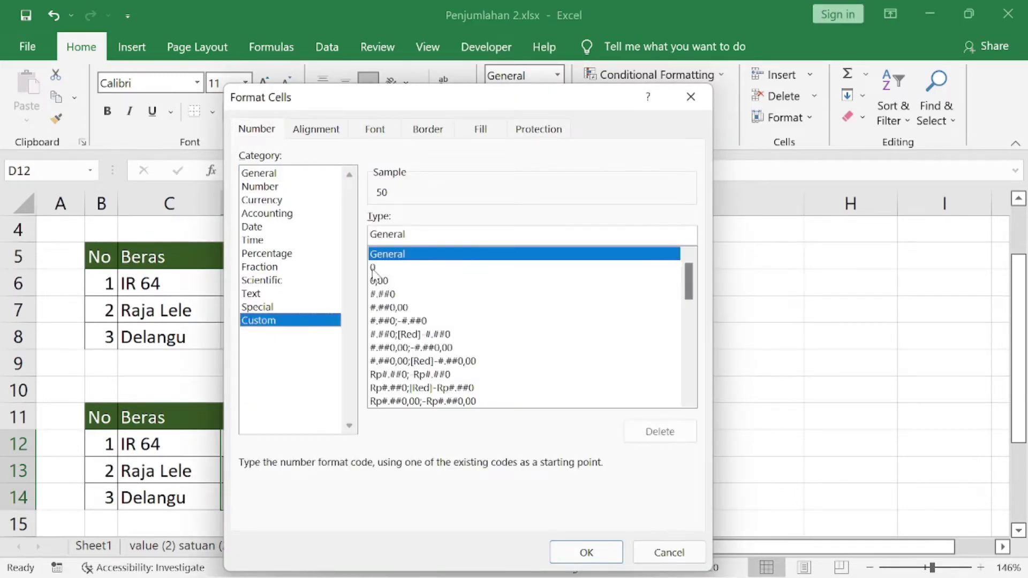
drag(442, 230, 351, 236)
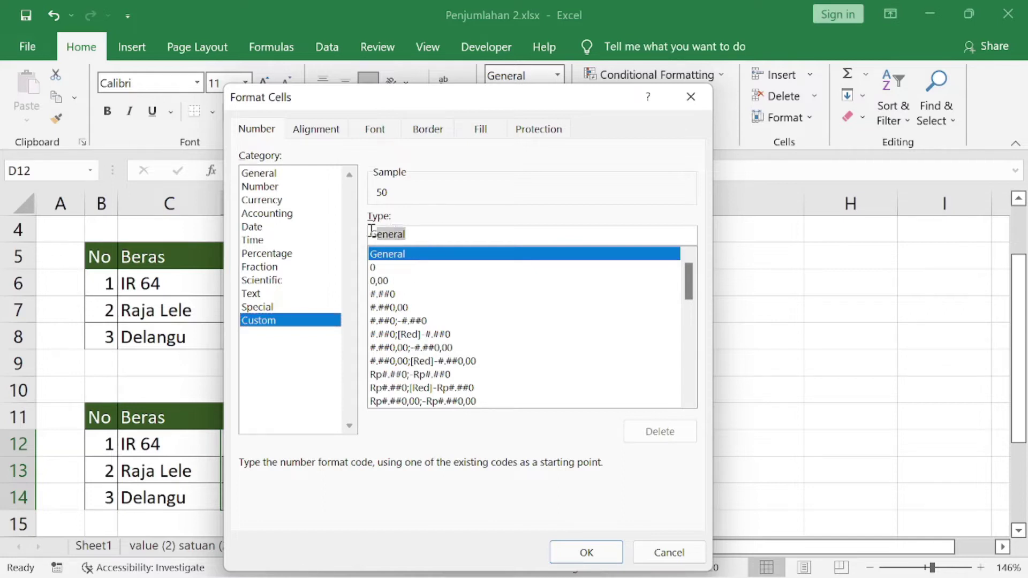
key(BackSpace)
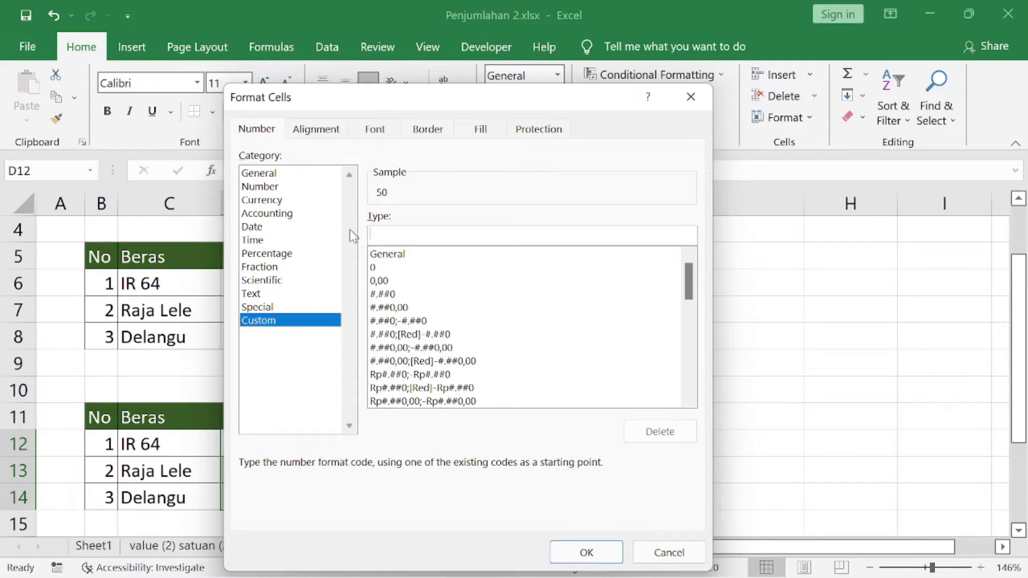
text(# )
text("kg")
click(587, 555)
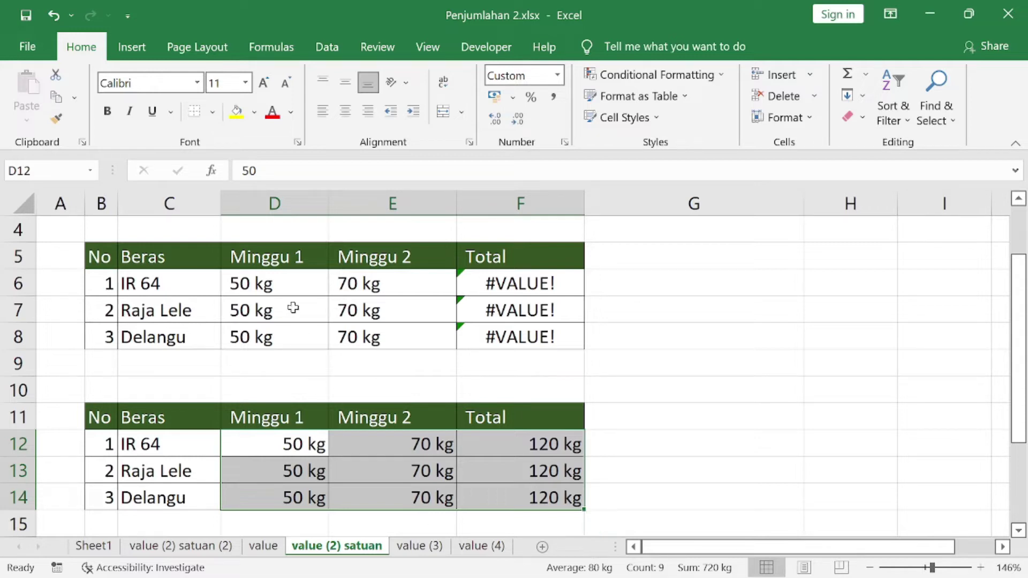
click(292, 277)
double_click(292, 277)
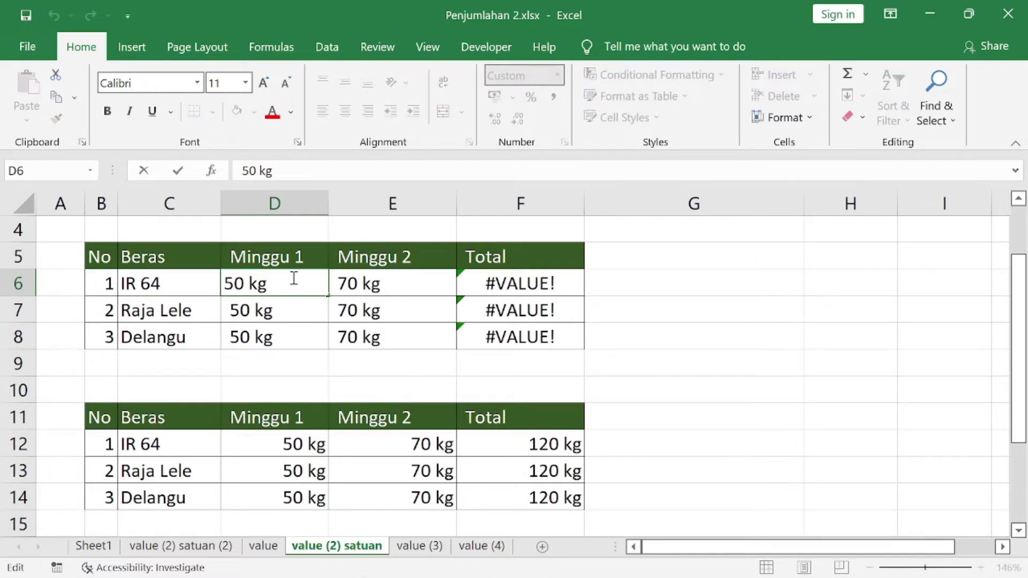
key(Return)
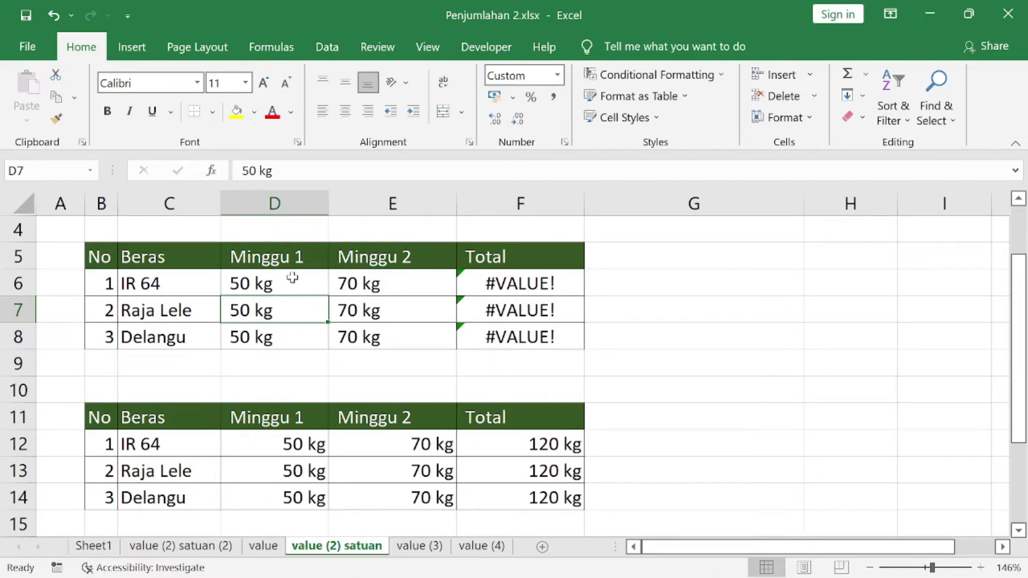
Replace 'kg' with nothing across the Minggu 1 and Minggu 2 columns, making 6 replacements.
drag(273, 204, 356, 203)
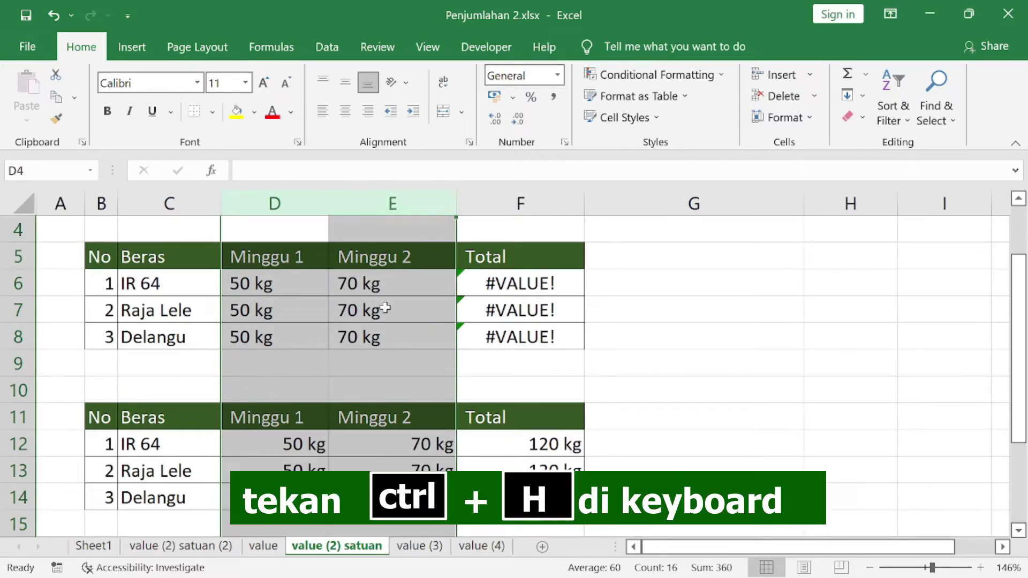
key(ctrl+h)
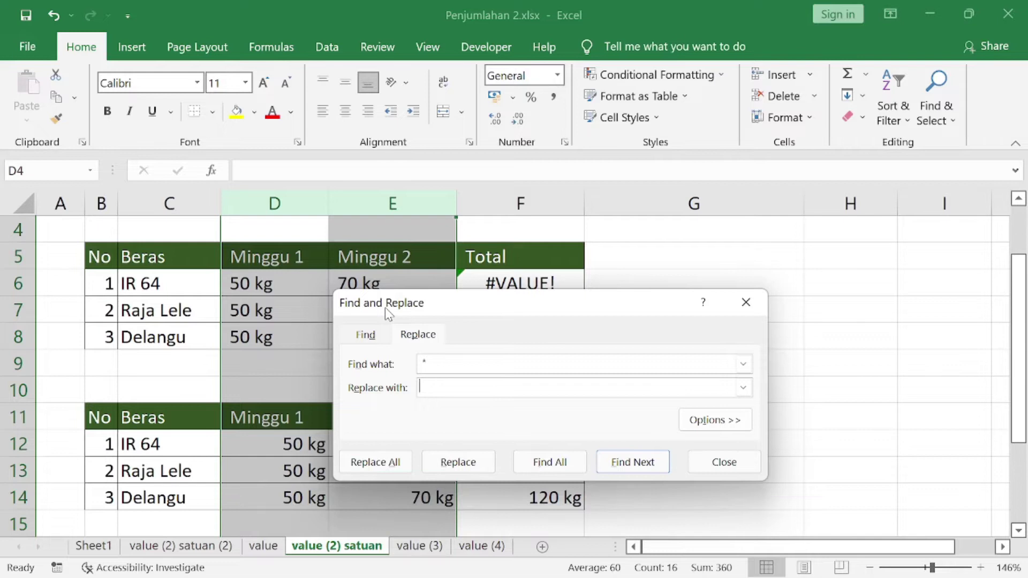
double_click(486, 367)
key(BackSpace)
text(kg)
click(436, 389)
click(397, 462)
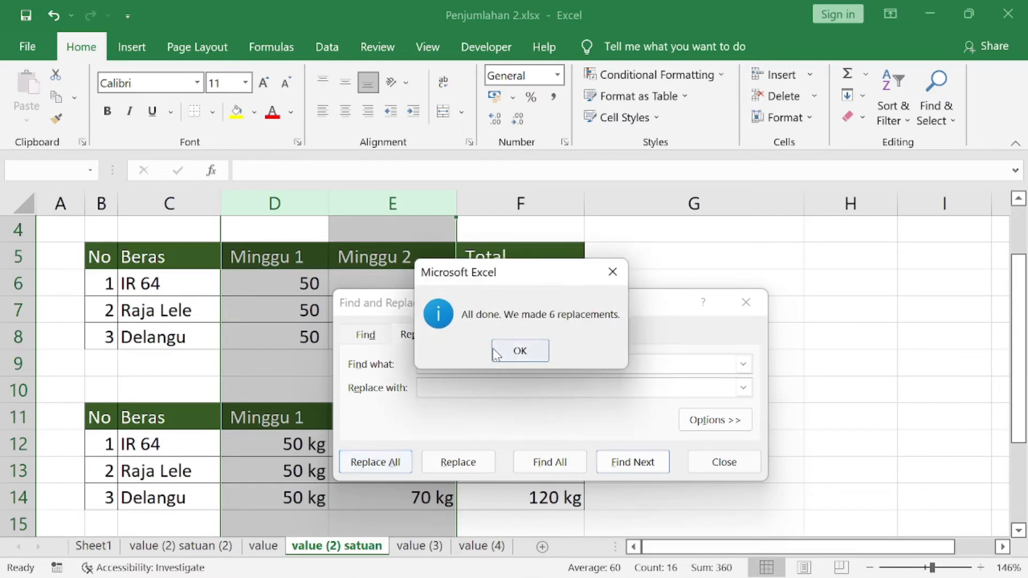
click(518, 349)
key(Escape)
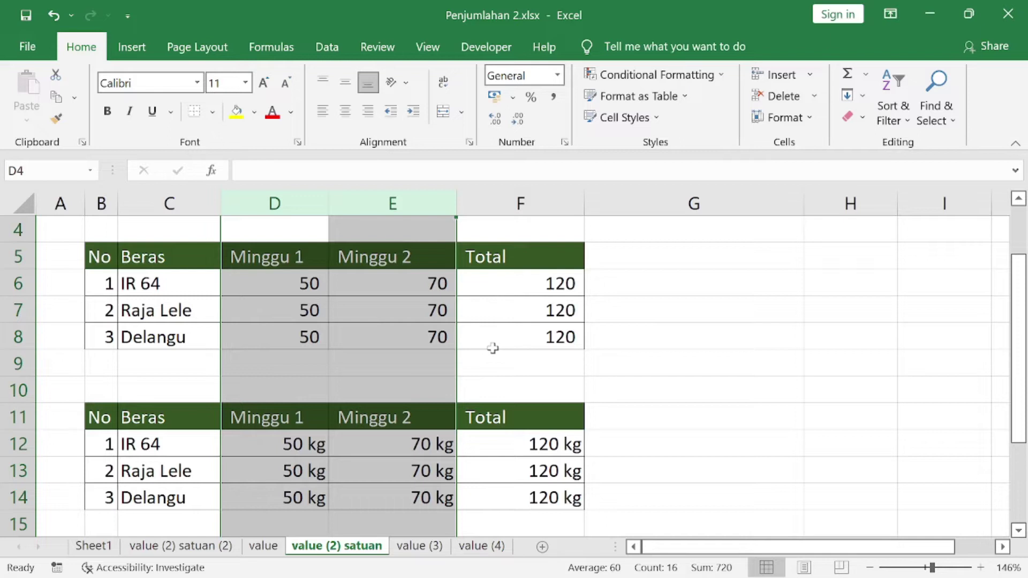
Apply the custom format # "kg" to the top table's values and totals (D6:F8).
drag(305, 282, 523, 333)
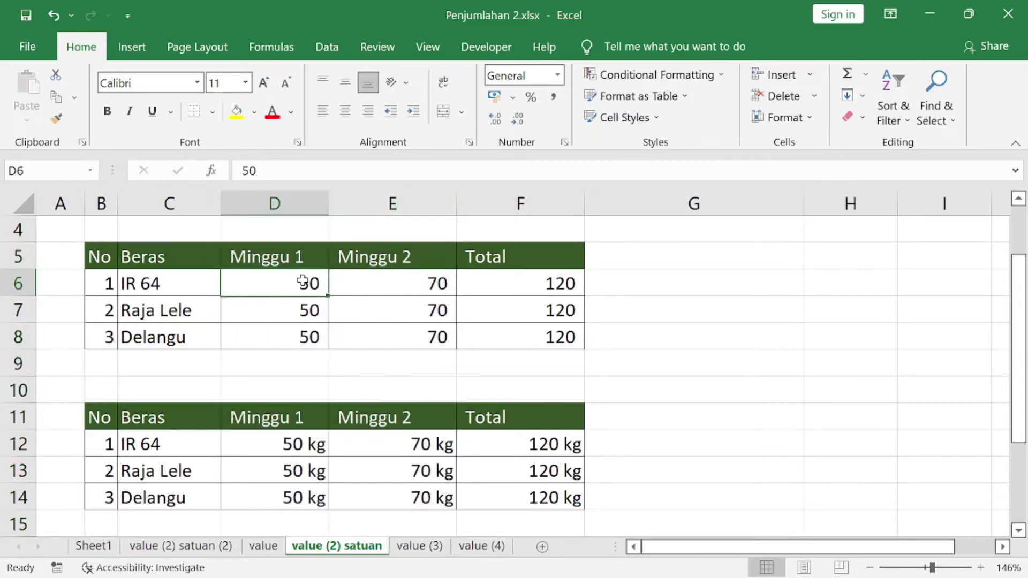
right_click(522, 335)
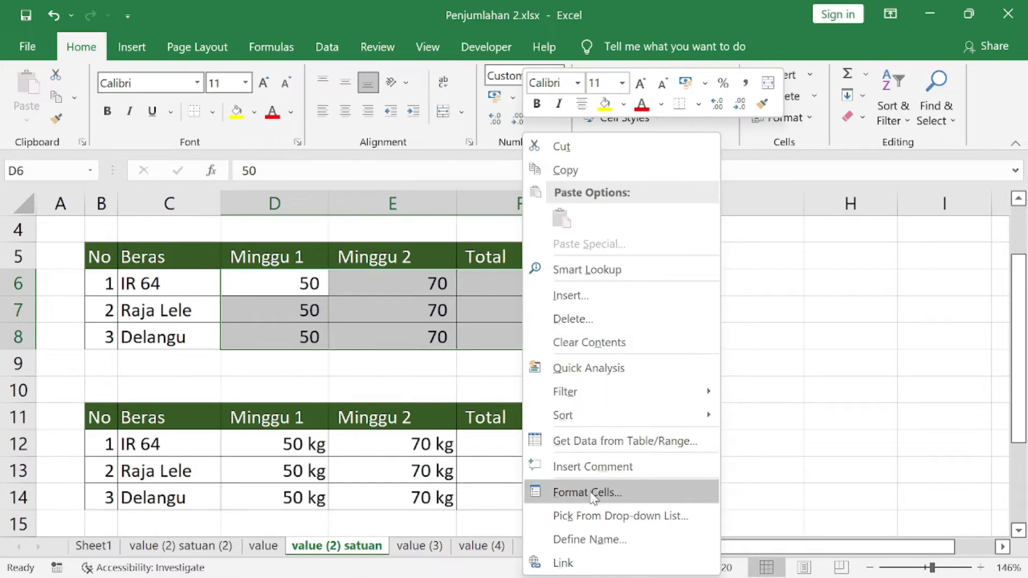
click(589, 493)
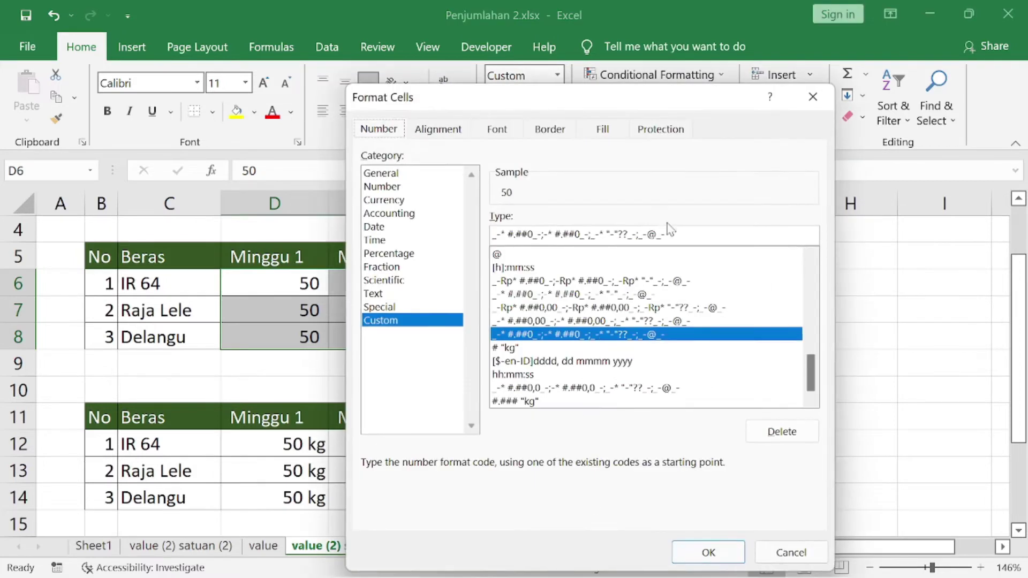
drag(672, 231, 457, 229)
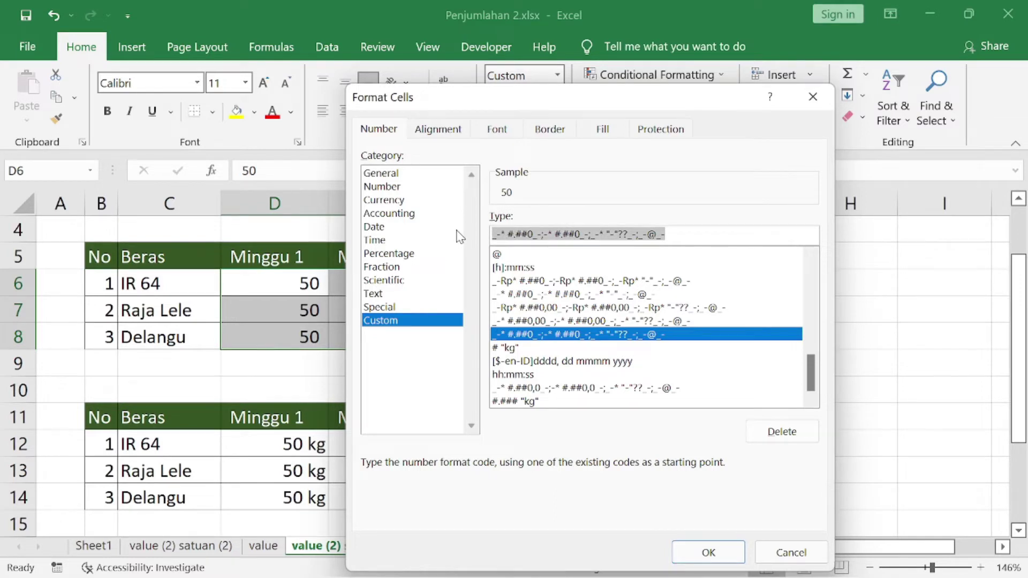
key(BackSpace)
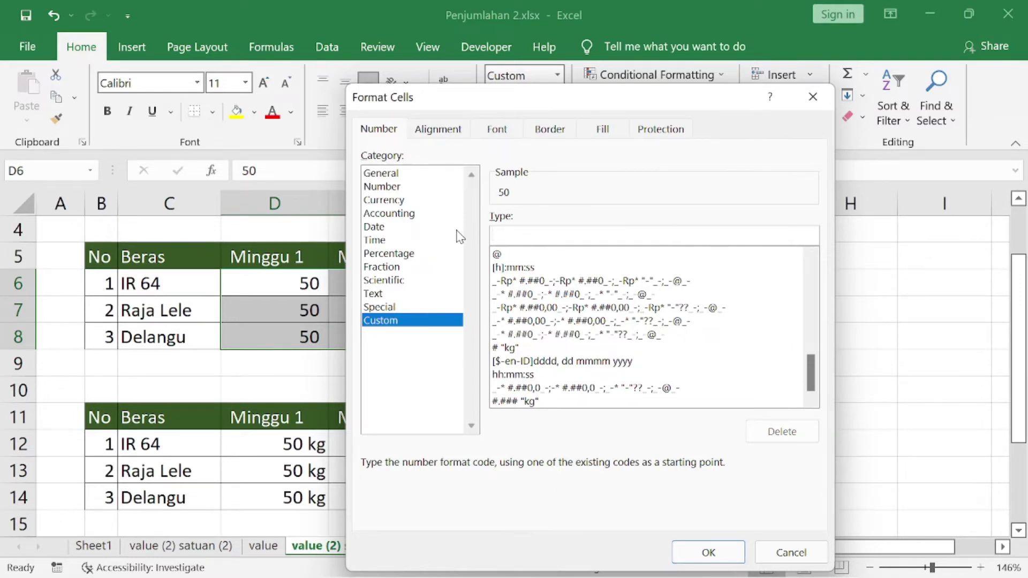
text(# "kg")
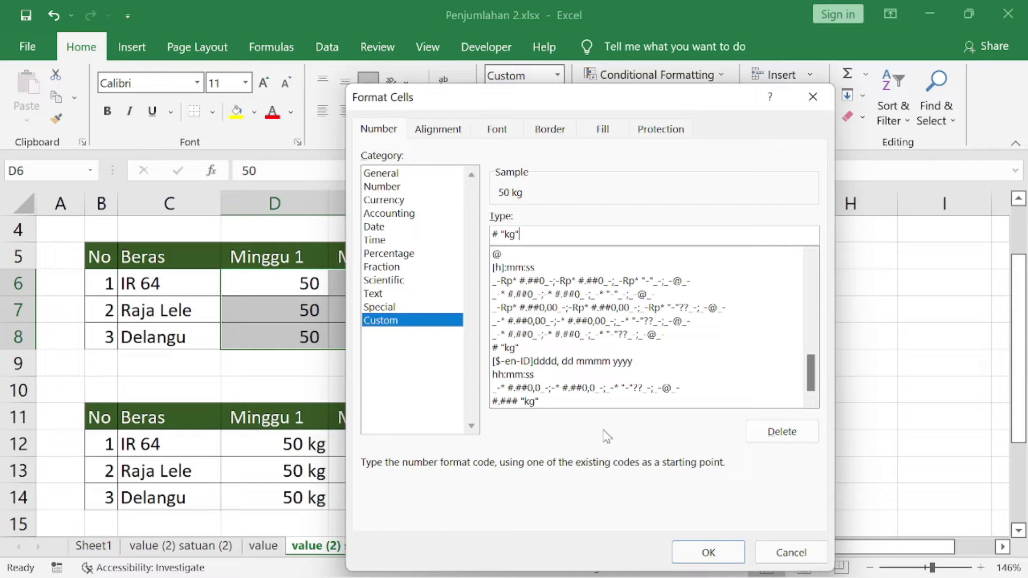
click(707, 552)
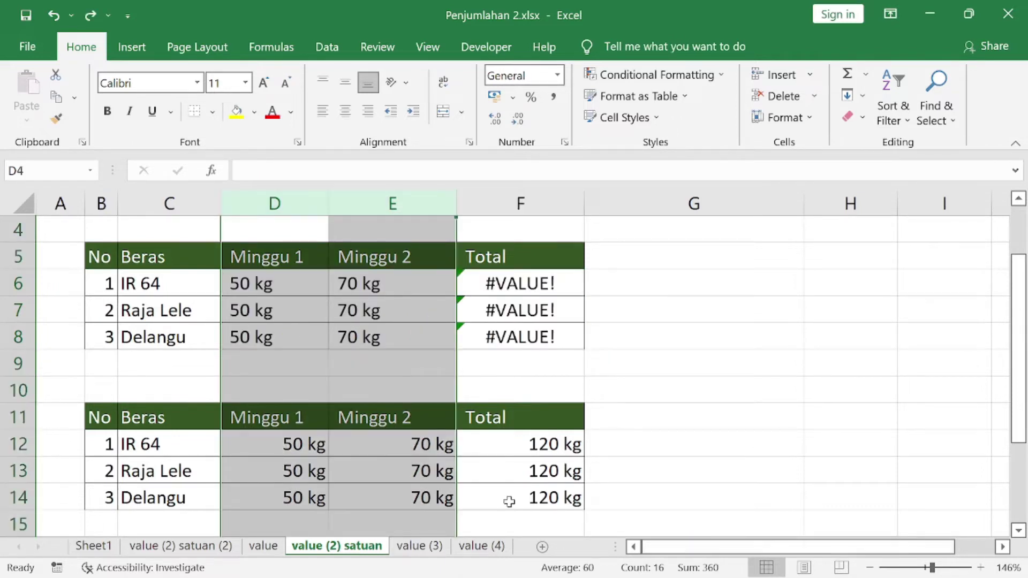
Rewrite Raja Lele's Minggu 1 entry from '50 kg' to '50 kilogram'.
double_click(311, 318)
key(BackSpace)
text(ilogra)
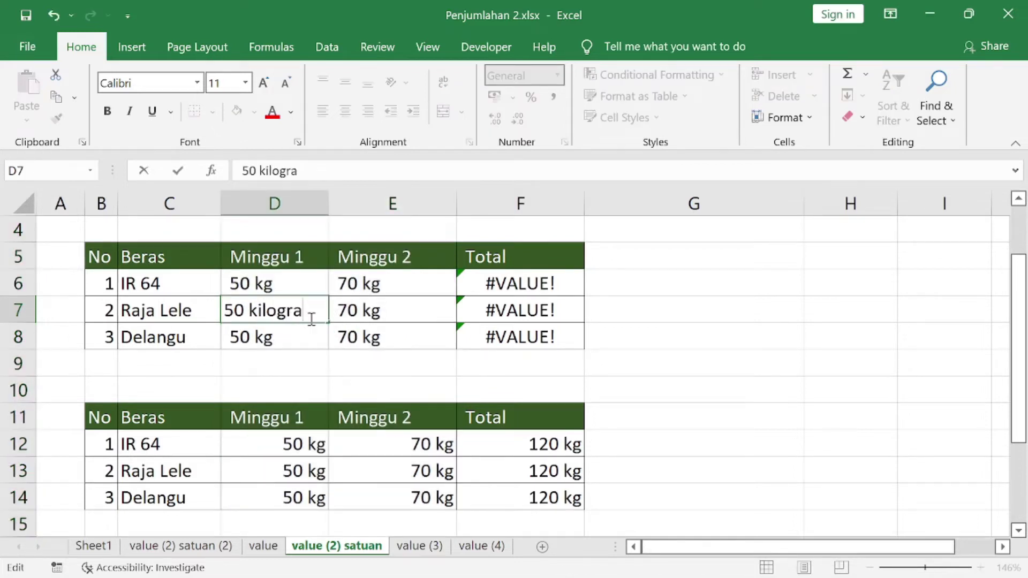
text(m)
key(Return)
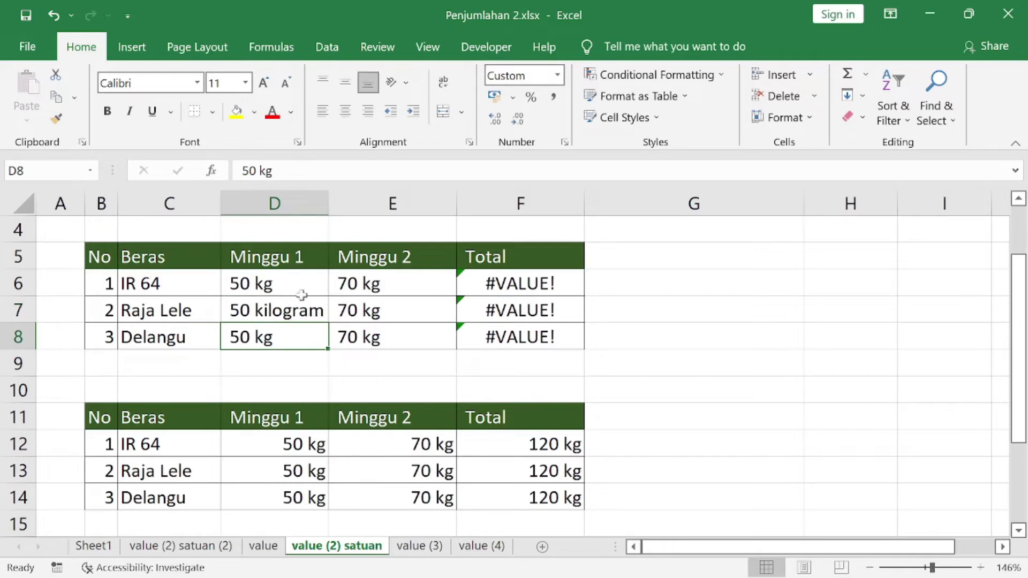
mouse_move(299, 282)
mouse_down()
mouse_move(339, 337)
mouse_move(383, 353)
mouse_move(395, 333)
mouse_up()
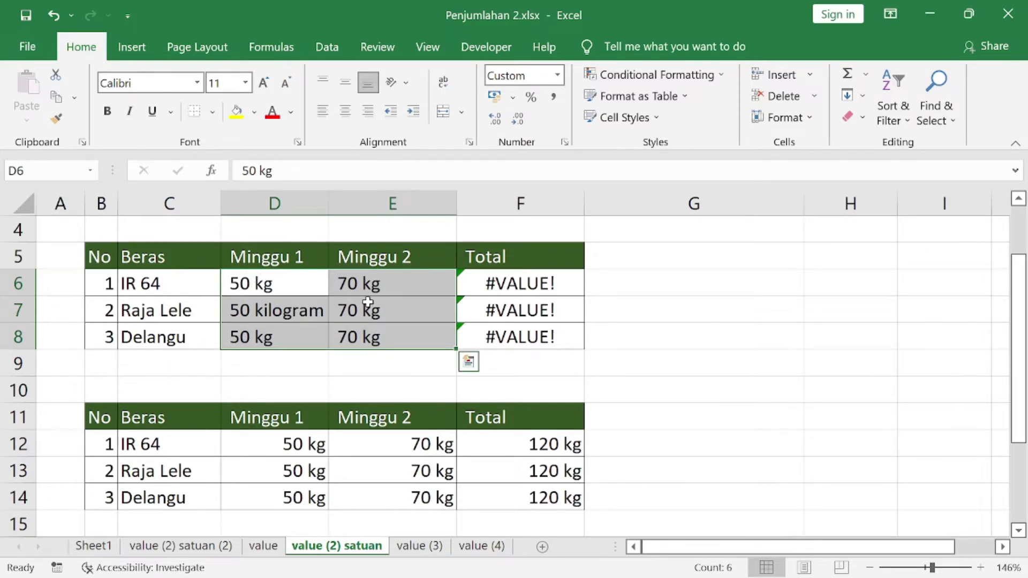
Strip kg and kilogram from the top table's weights using a wildcard Find and Replace with empty replacement.
key(ctrl+h)
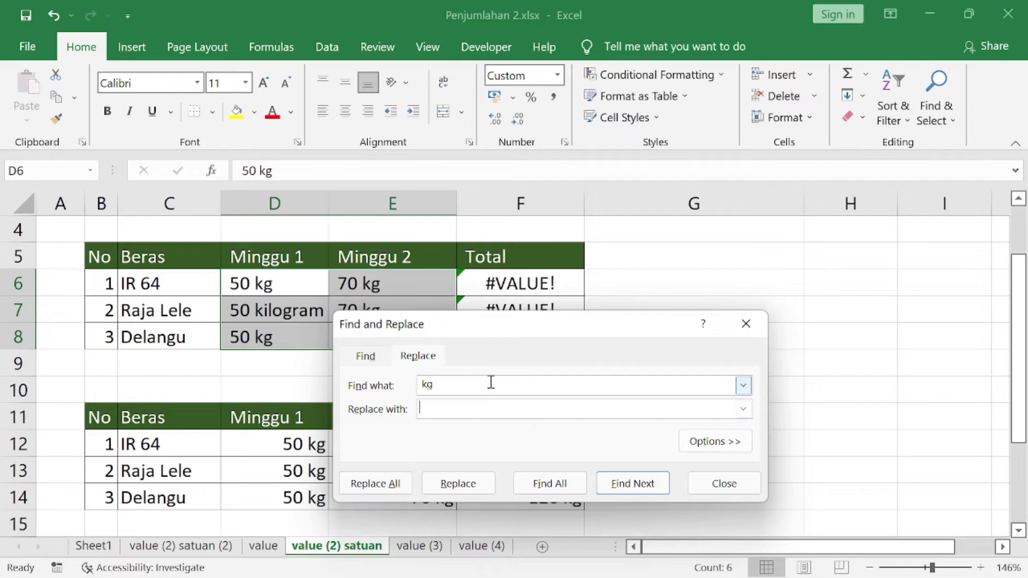
key(BackSpace)
key(BackSpace)
text(*)
click(461, 409)
click(377, 483)
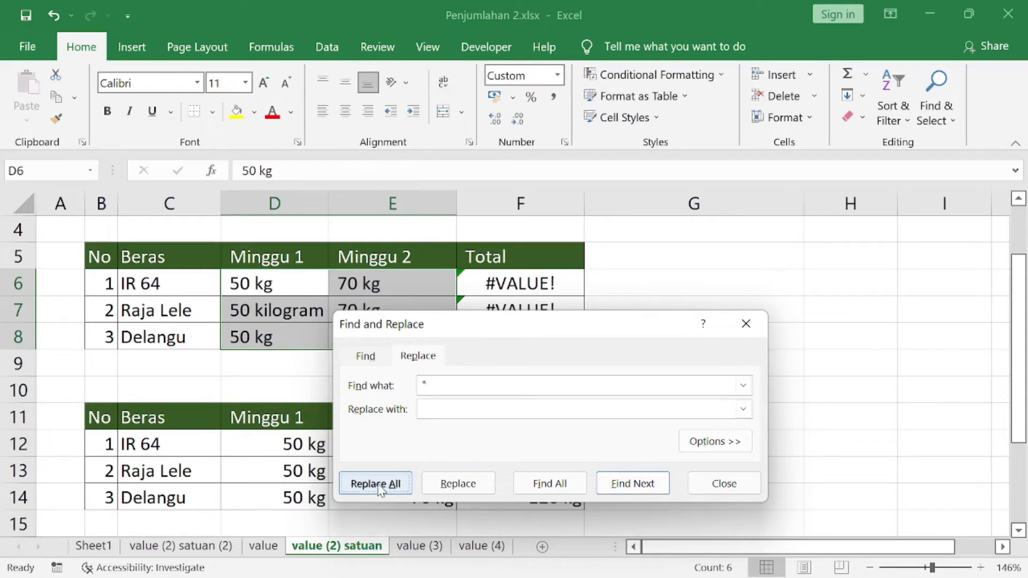
key(Return)
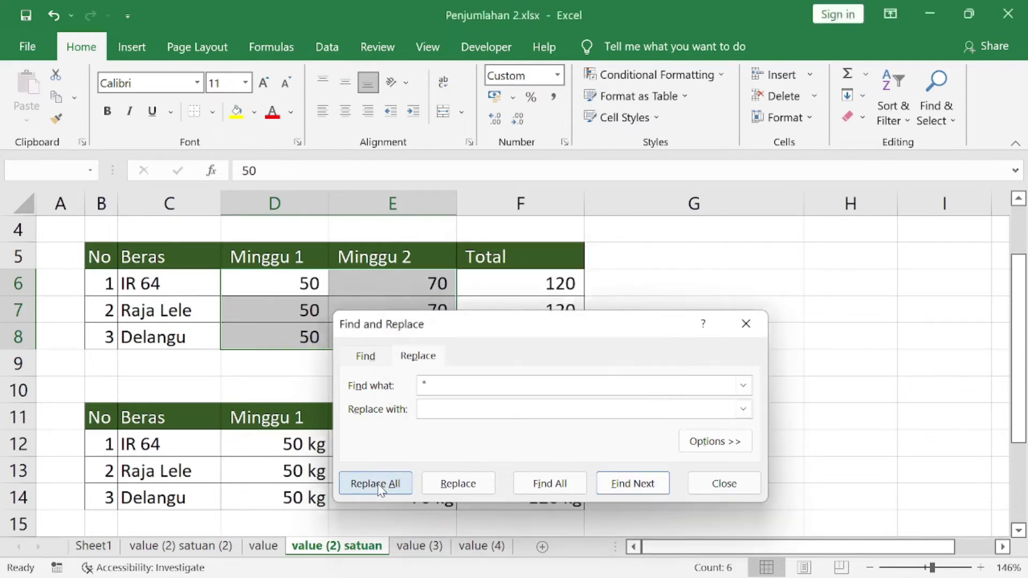
key(Escape)
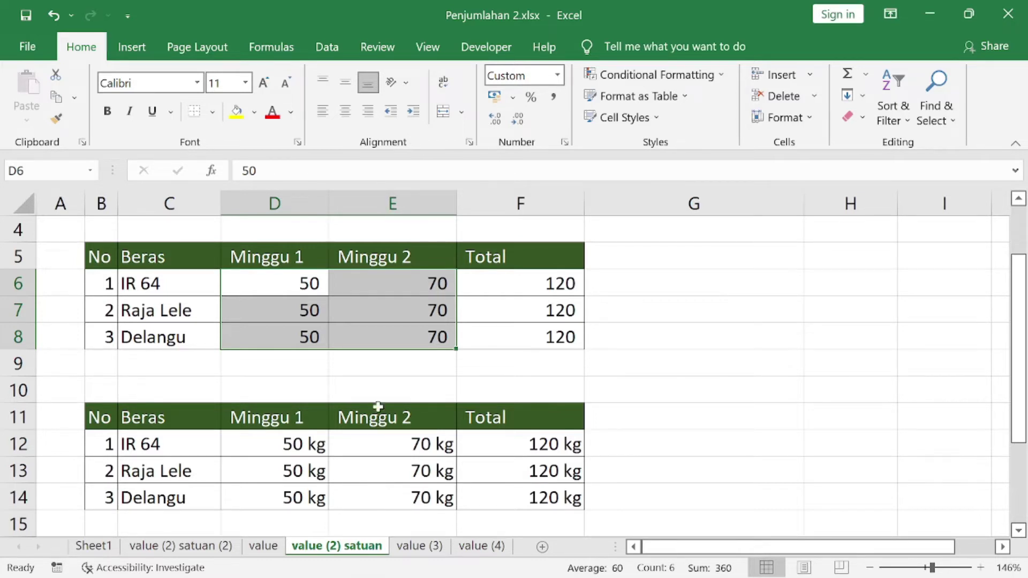
Format the top table's D6:F8 with custom # "kg", showing 50 kg, 70 kg and 120 kg.
mouse_move(281, 276)
mouse_down()
mouse_move(432, 342)
mouse_move(485, 345)
mouse_up()
right_click(484, 346)
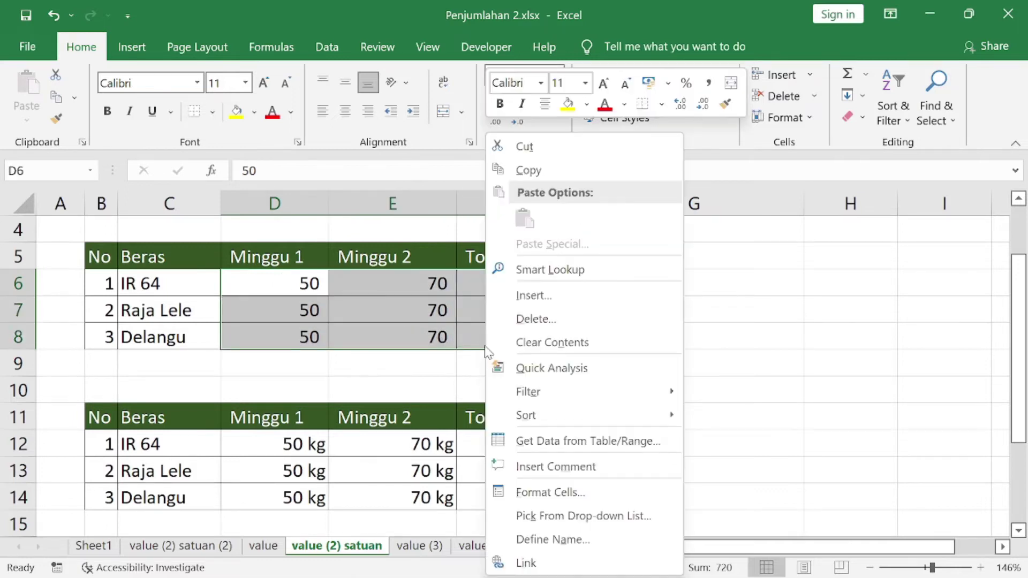
click(572, 492)
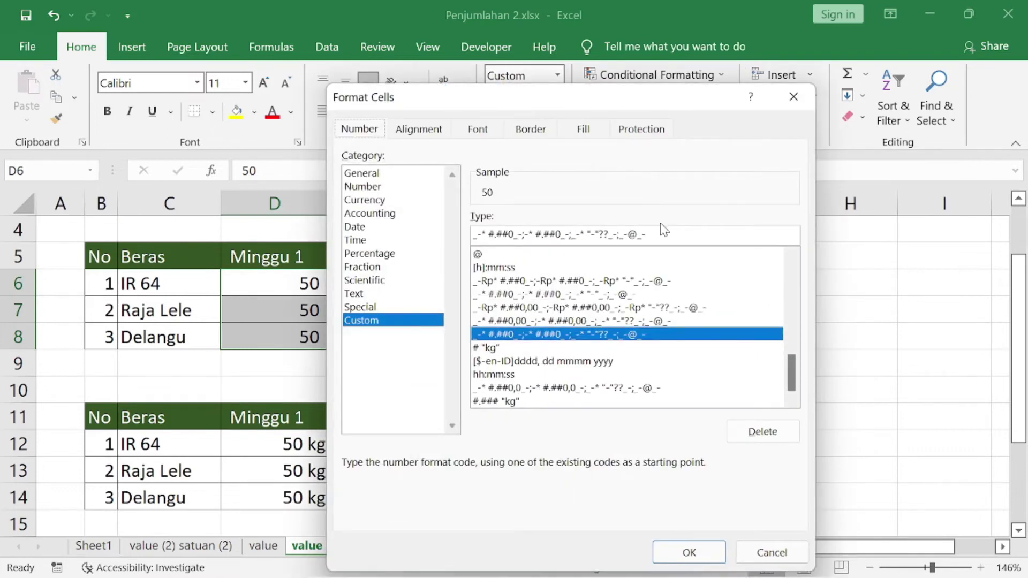
triple_click(572, 235)
text(# )
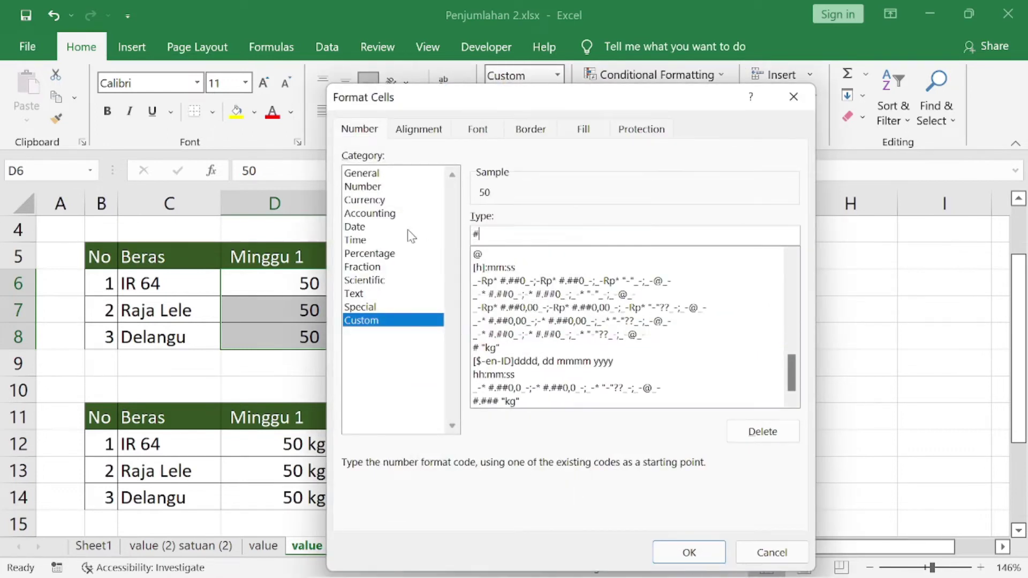
text("kg")
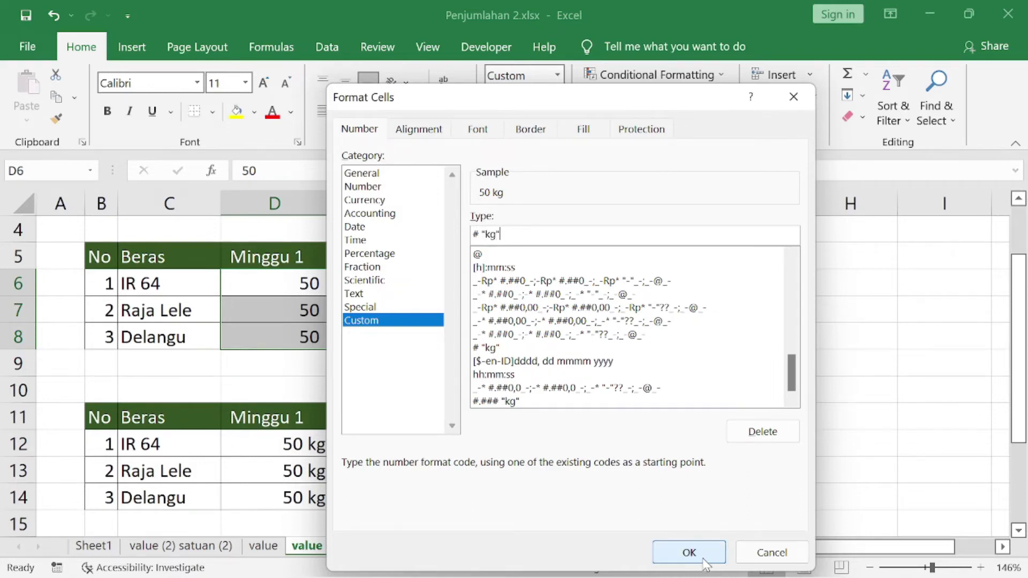
click(702, 558)
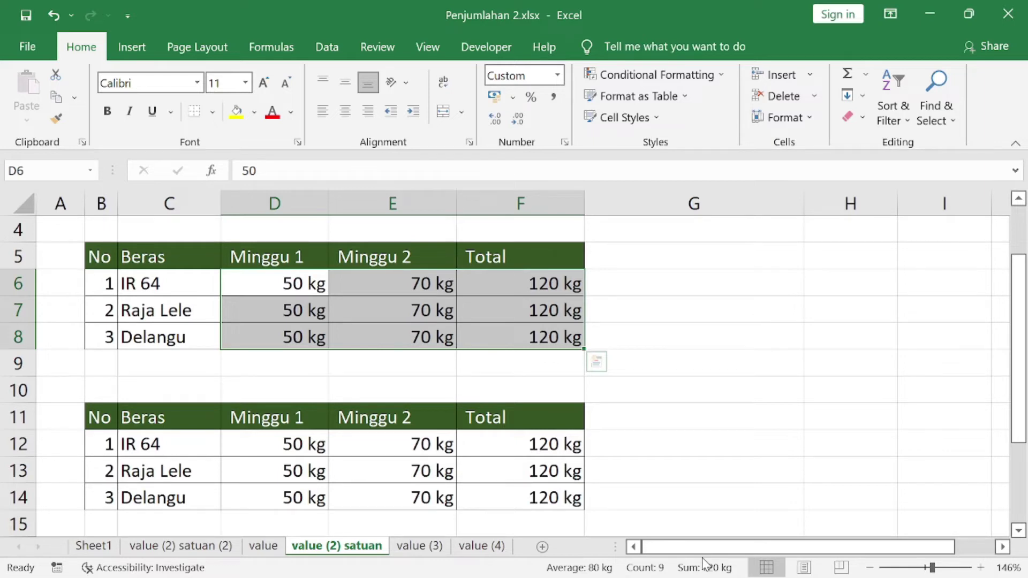
Enter 7000 as IR 64's Minggu 2 amount so its Total becomes 7050 kg.
key(Up)
key(Down)
key(Right)
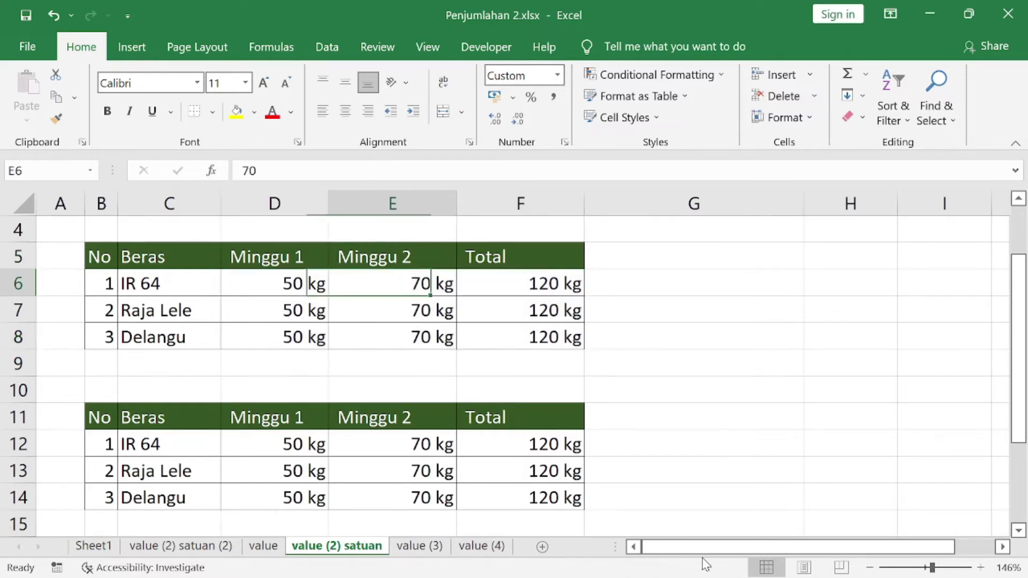
text(7000)
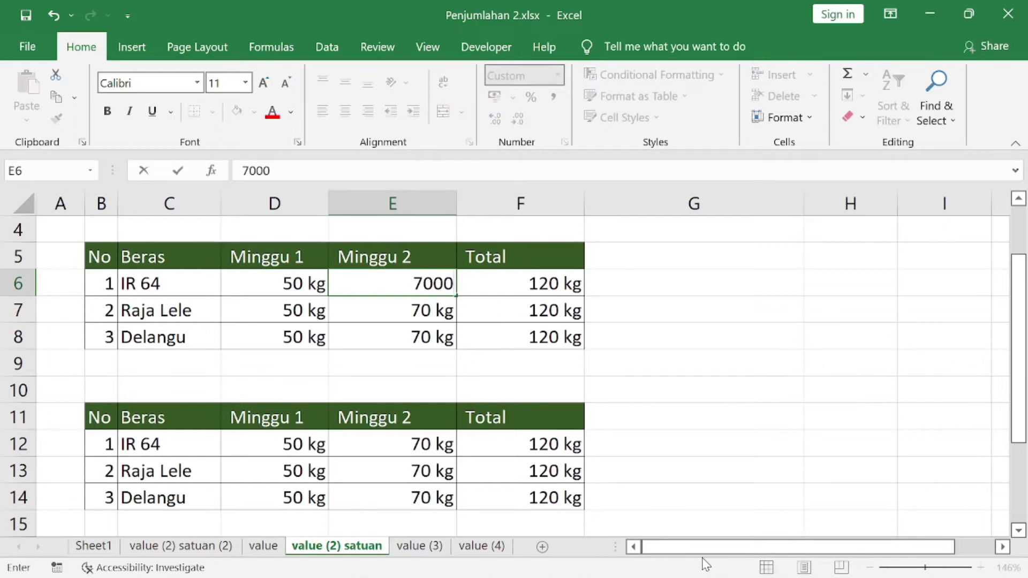
key(Return)
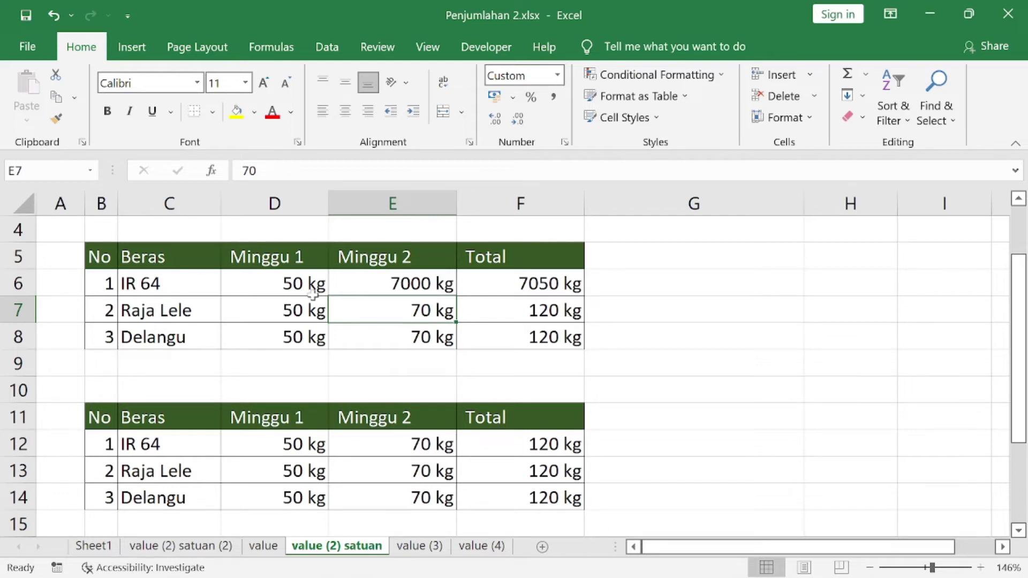
click(292, 282)
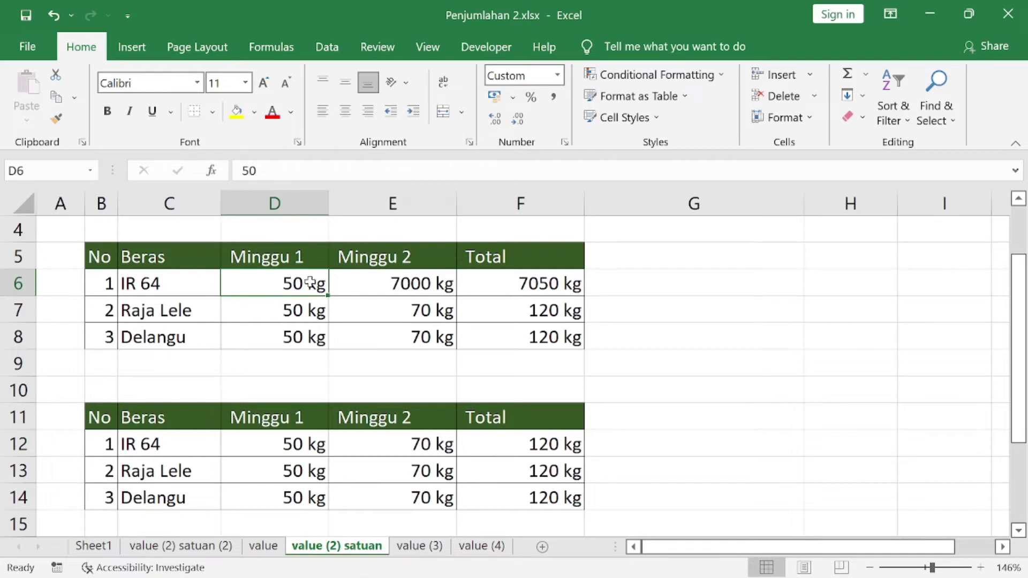
mouse_move(293, 282)
mouse_down()
mouse_move(472, 383)
mouse_move(520, 337)
mouse_up()
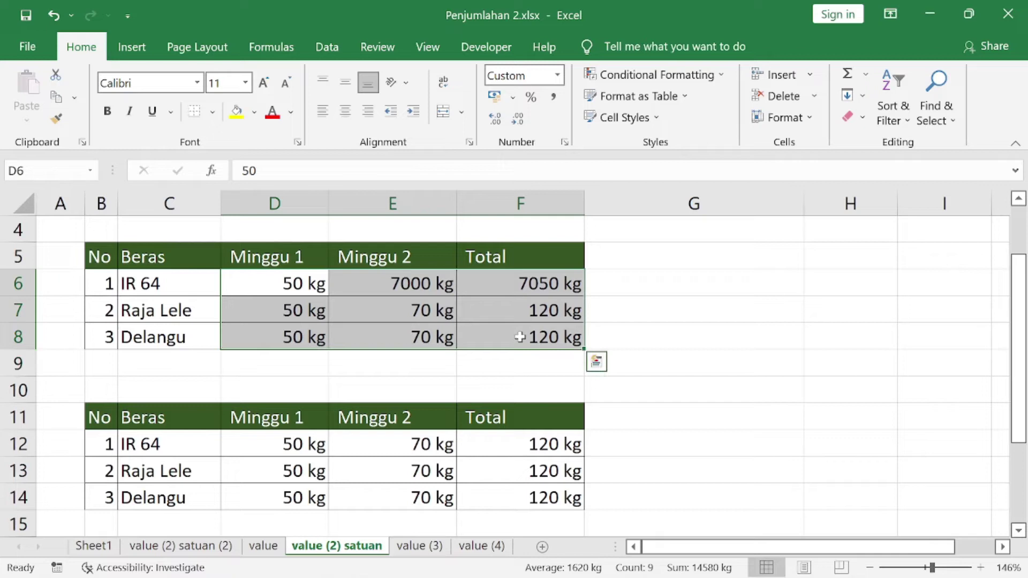
Edit the selection's custom format code to the thousands-separated #.### "kg".
right_click(520, 337)
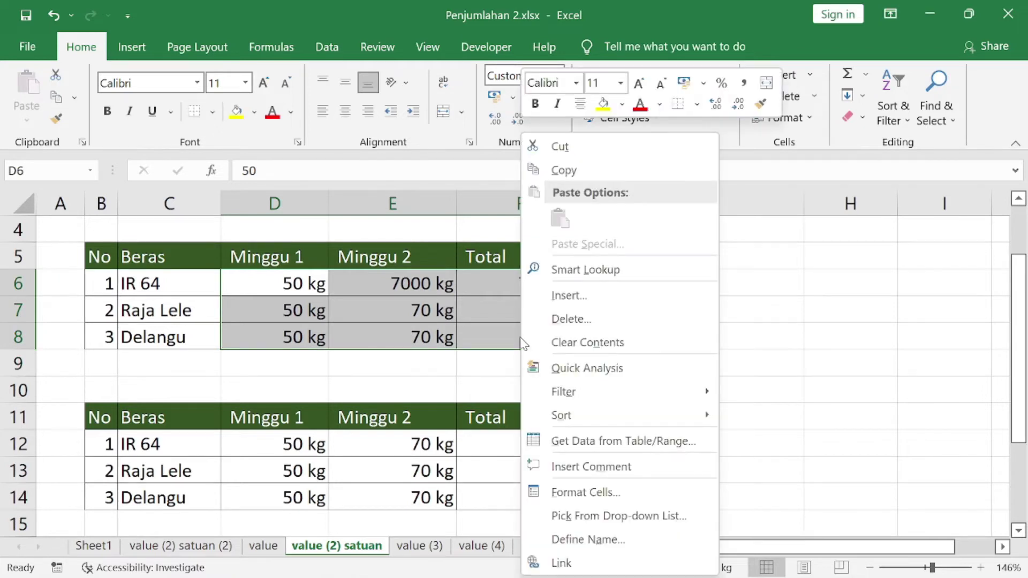
click(597, 491)
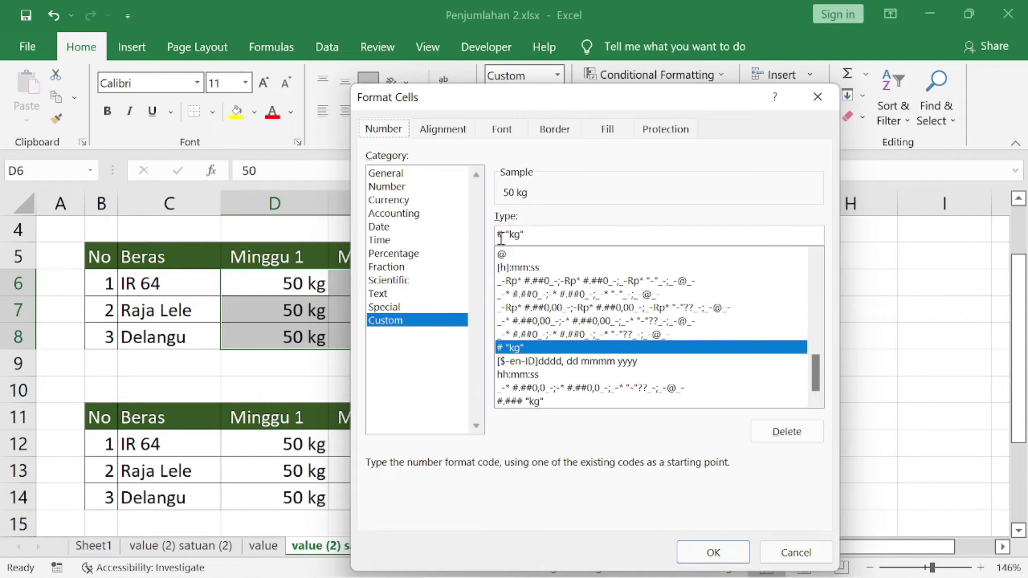
text(,)
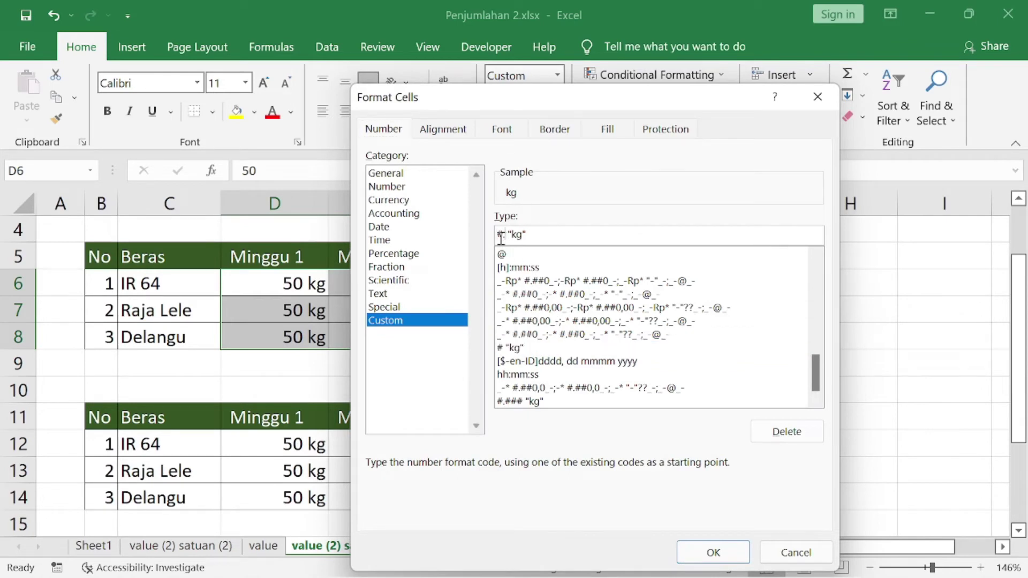
text(###)
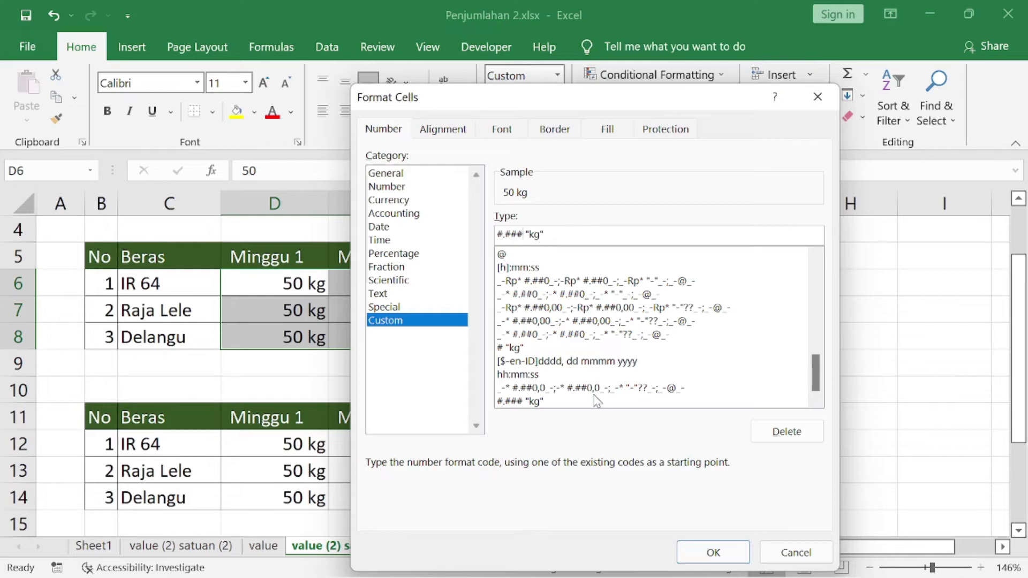
Apply the thousands-separated kg format, then undo twice to revert the table's recent changes.
click(713, 554)
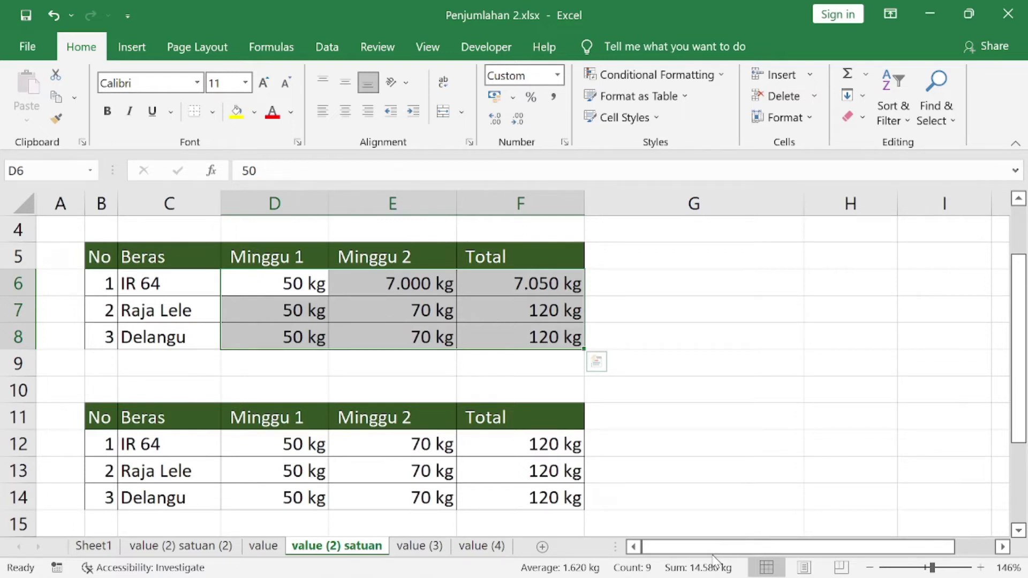
key(ctrl+z)
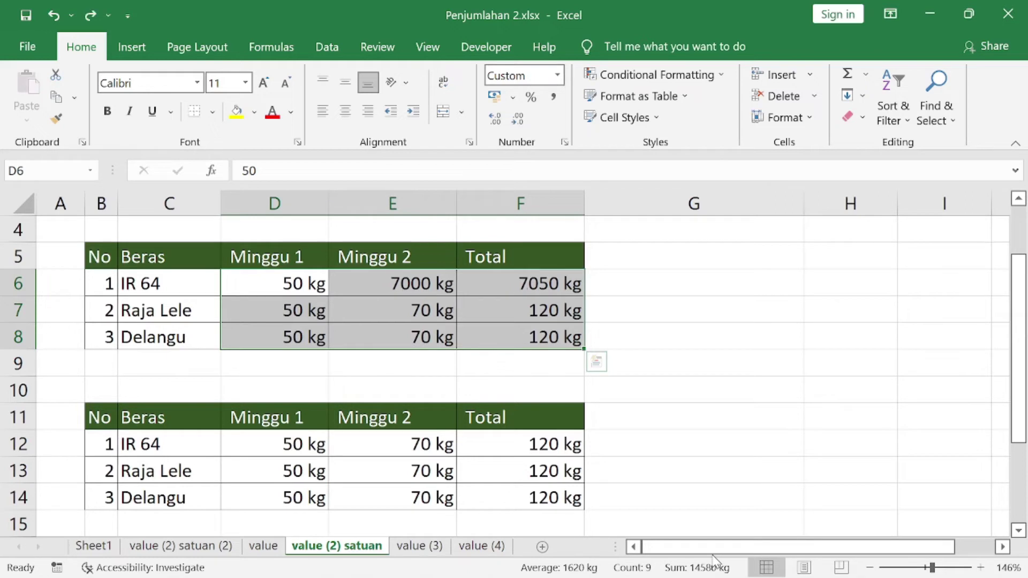
key(ctrl+z)
key(ctrl+z)
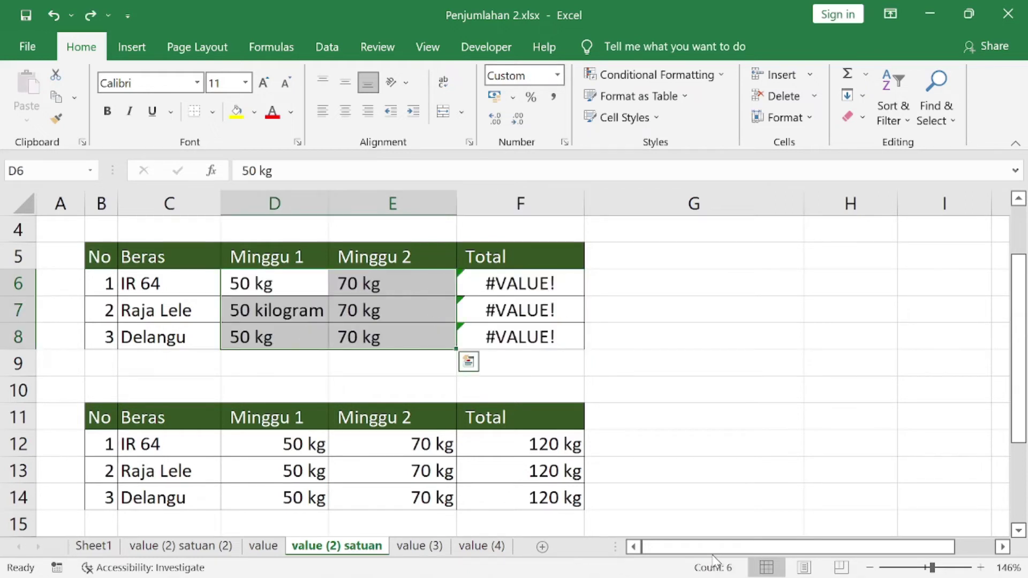
Add the column header 'substitute' in G5 beside the Total header.
key(Right)
key(Right)
key(Right)
key(Up)
key(Right)
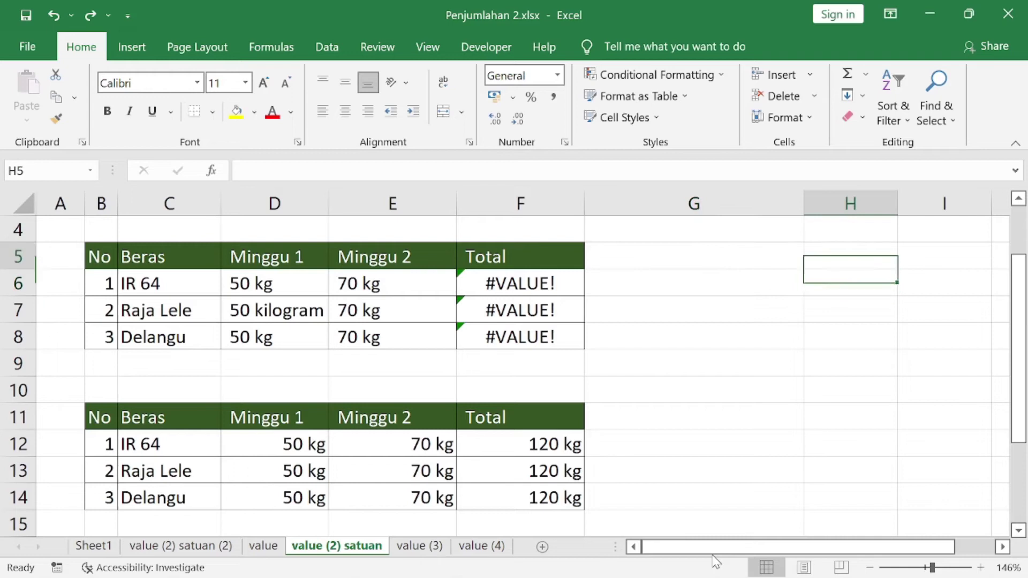
key(Left)
key(F2)
text(substitute)
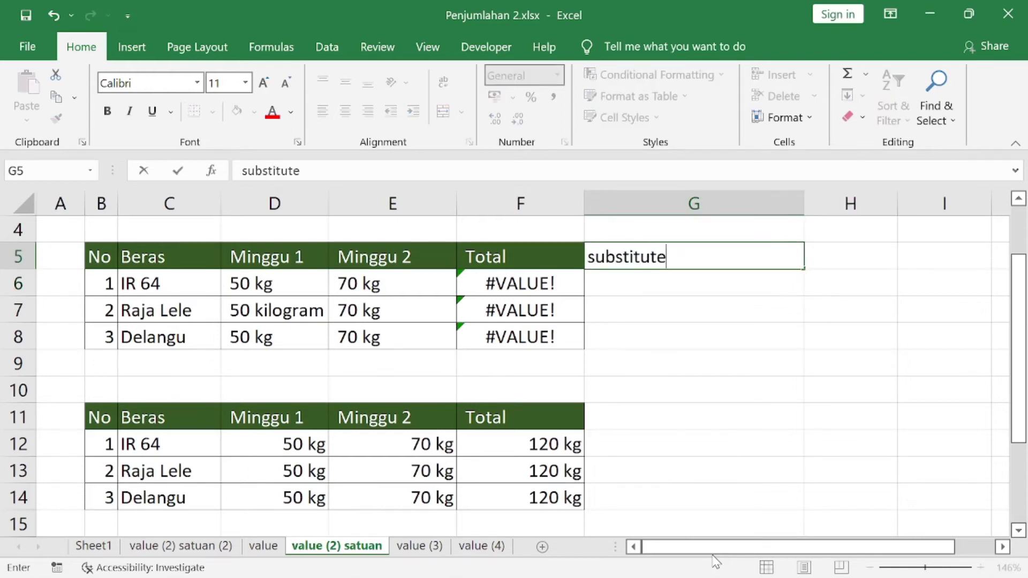
key(Return)
text(=)
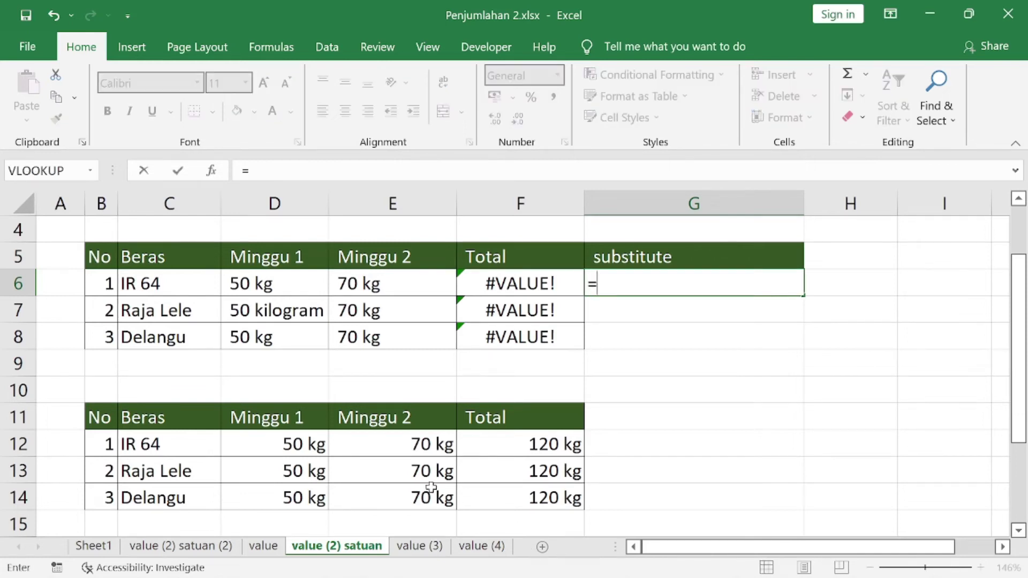
key(Escape)
click(325, 312)
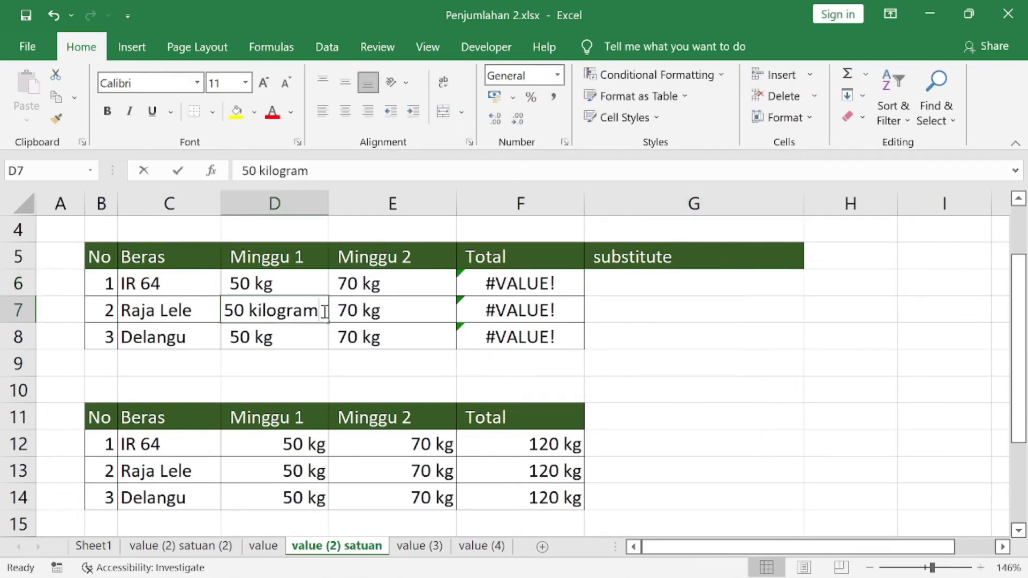
double_click(325, 312)
key(BackSpace)
key(BackSpace)
key(BackSpace)
key(BackSpace)
key(BackSpace)
key(BackSpace)
key(BackSpace)
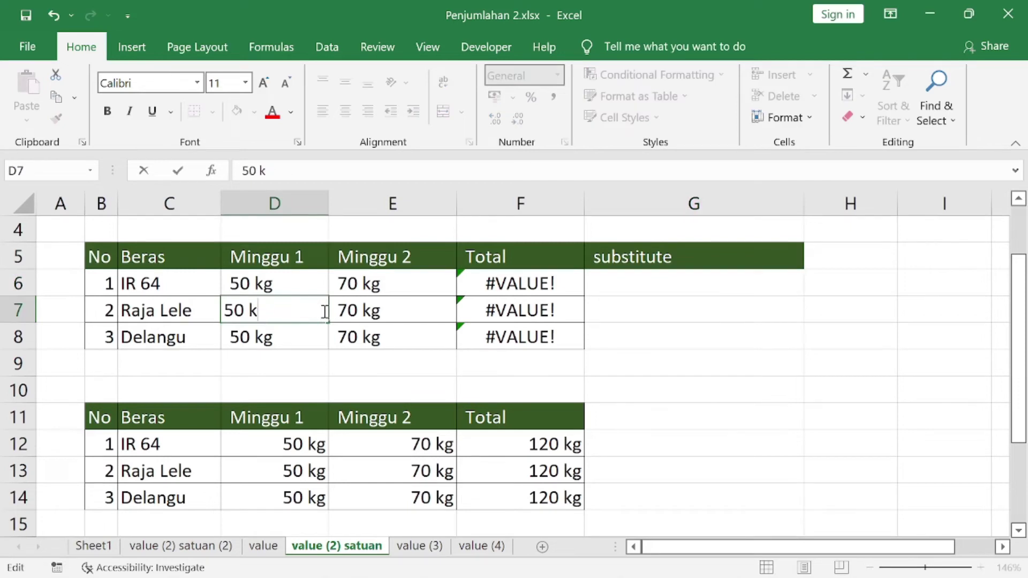
text(g)
key(Return)
click(677, 274)
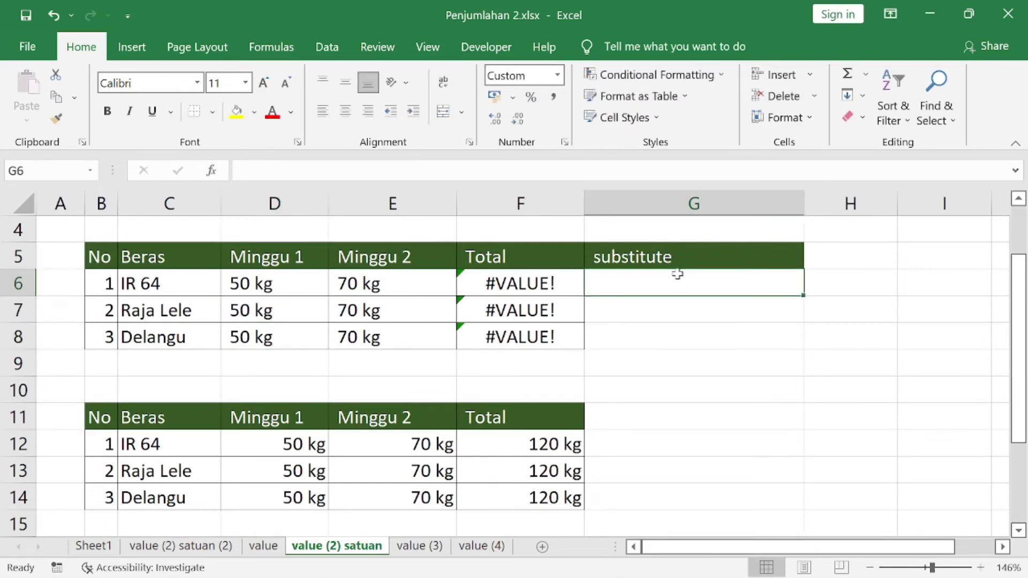
double_click(678, 274)
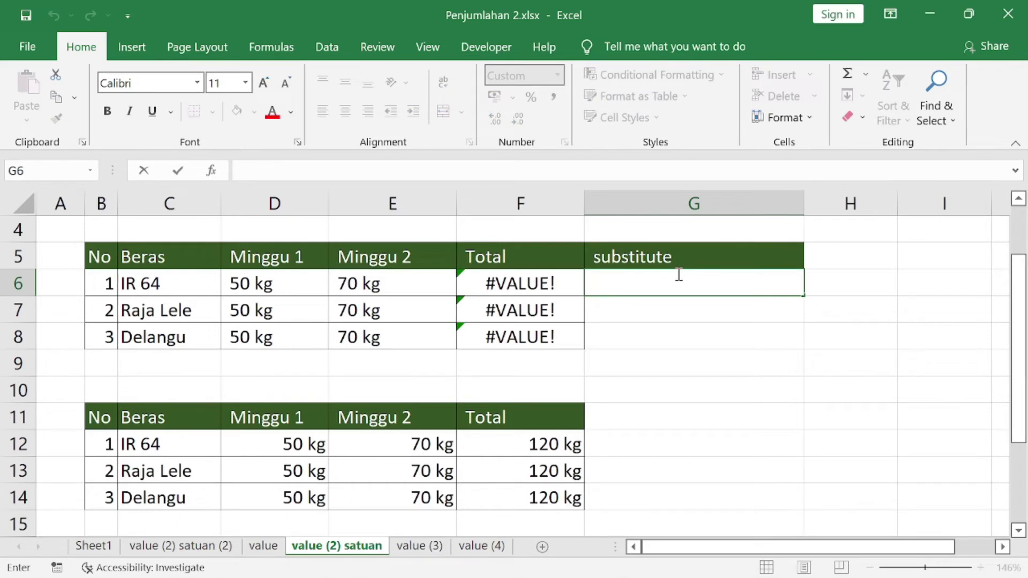
Enter =SUBSTITUTE(D6;" kg";"") in G6 so it shows 50.
text(=)
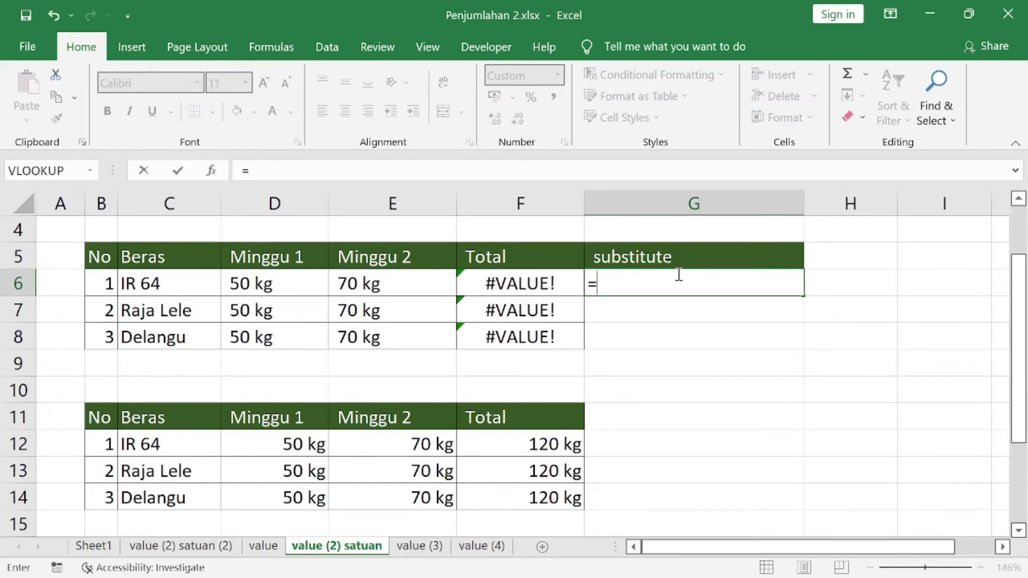
text(subst)
key(Tab)
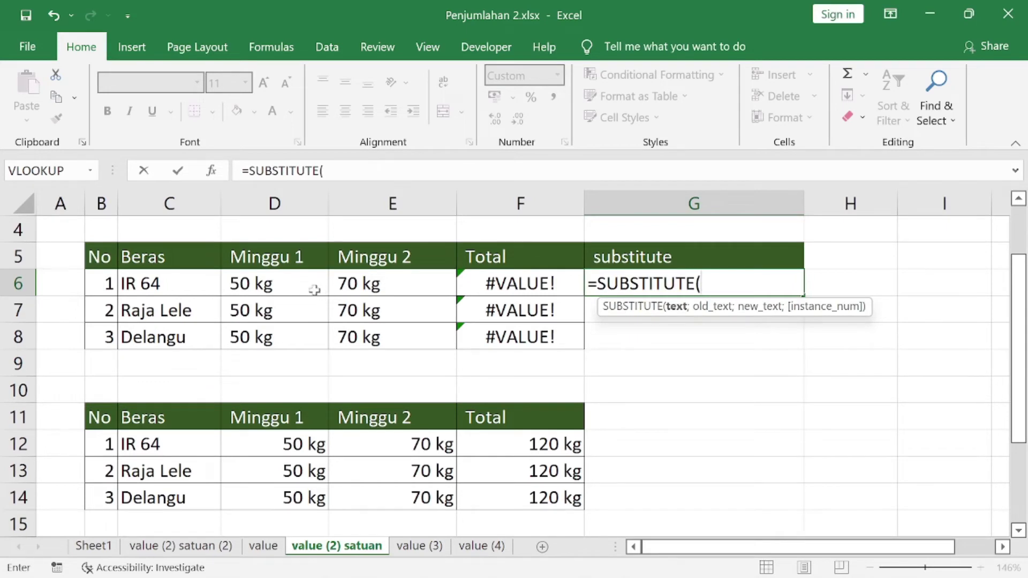
click(294, 281)
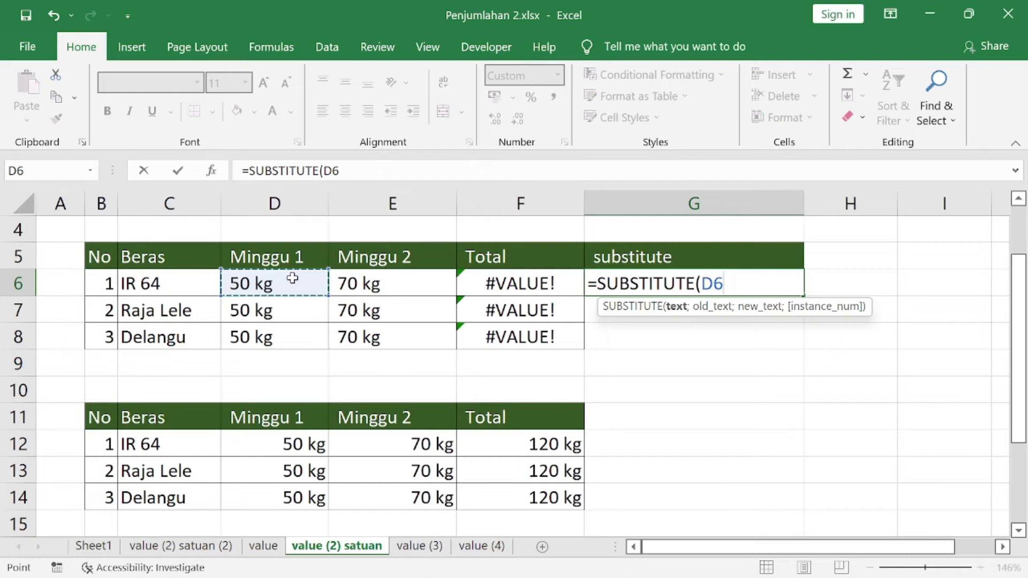
text(;)
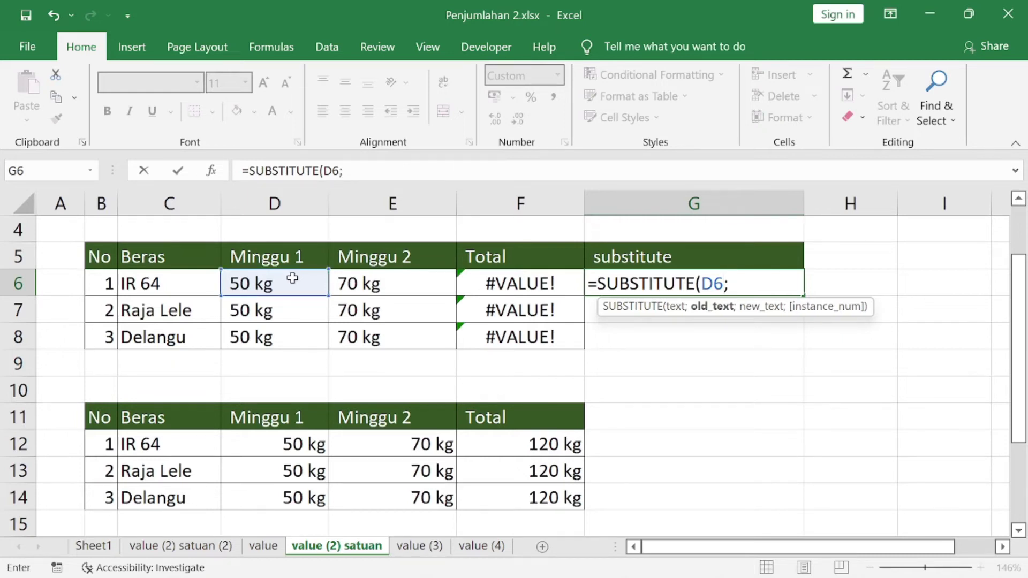
text(")
text( kg")
text(;)
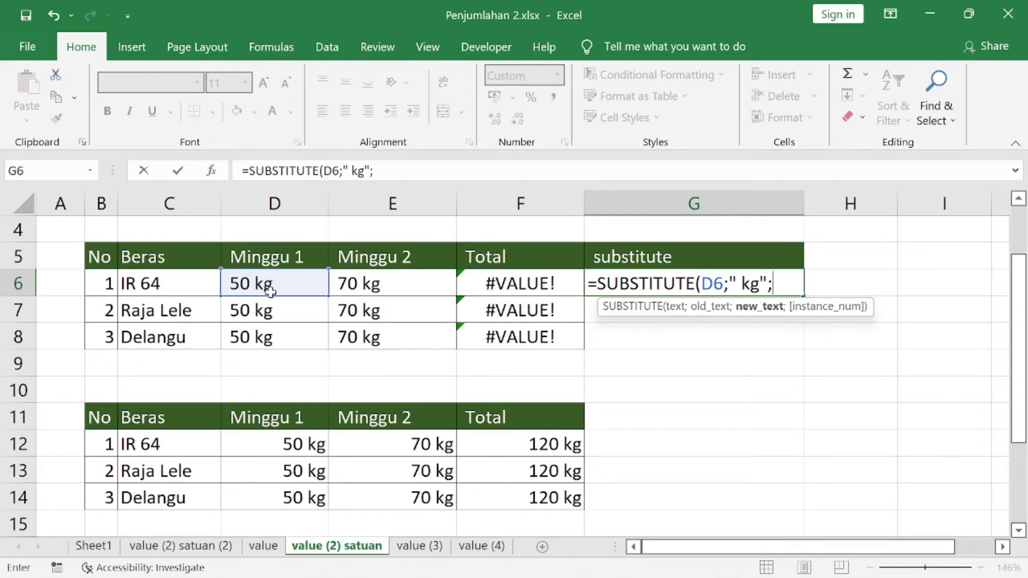
text("")
click(227, 279)
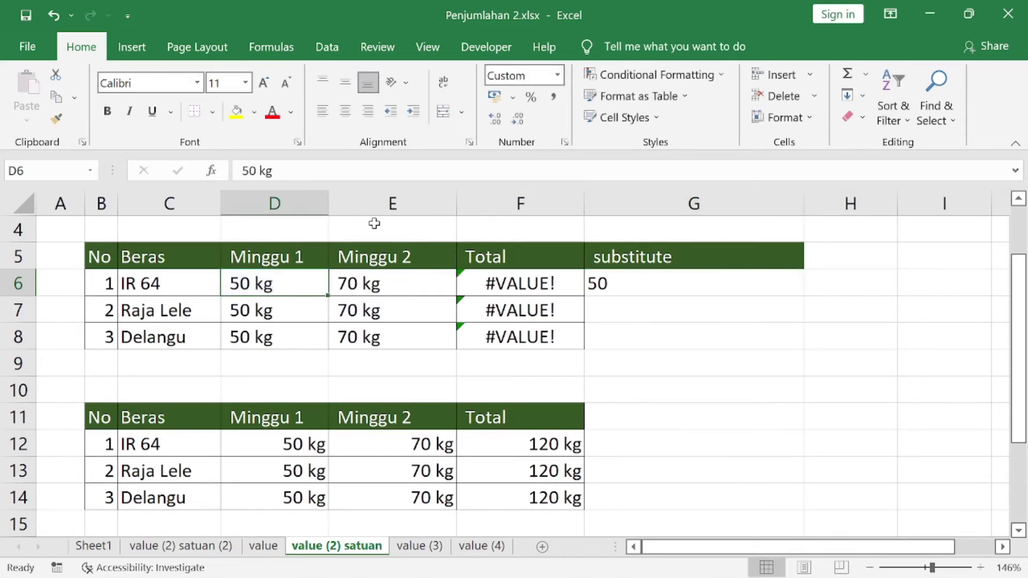
double_click(669, 278)
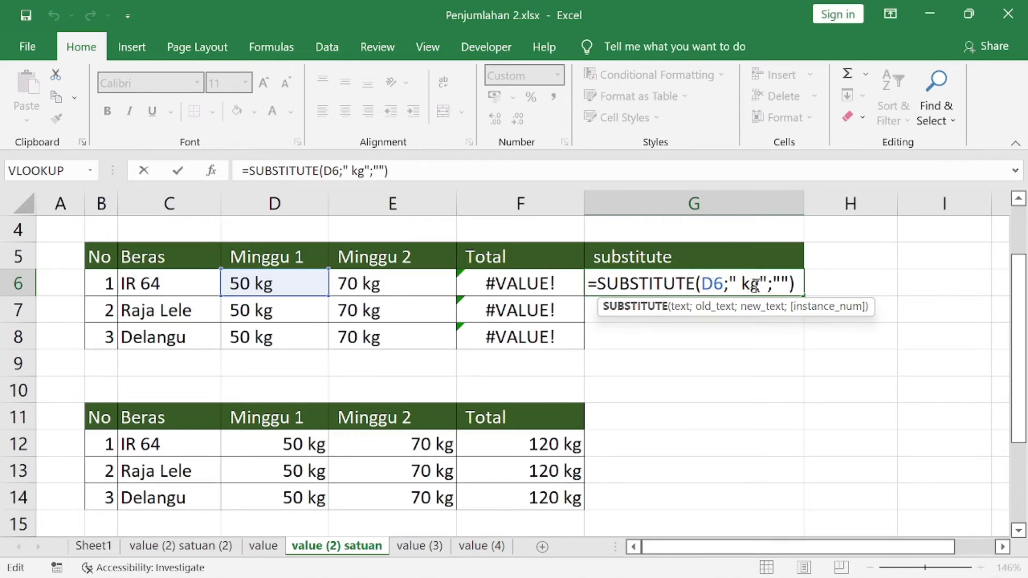
key(Return)
Fill the G6 SUBSTITUTE formula down to G8.
click(781, 288)
drag(803, 295, 802, 340)
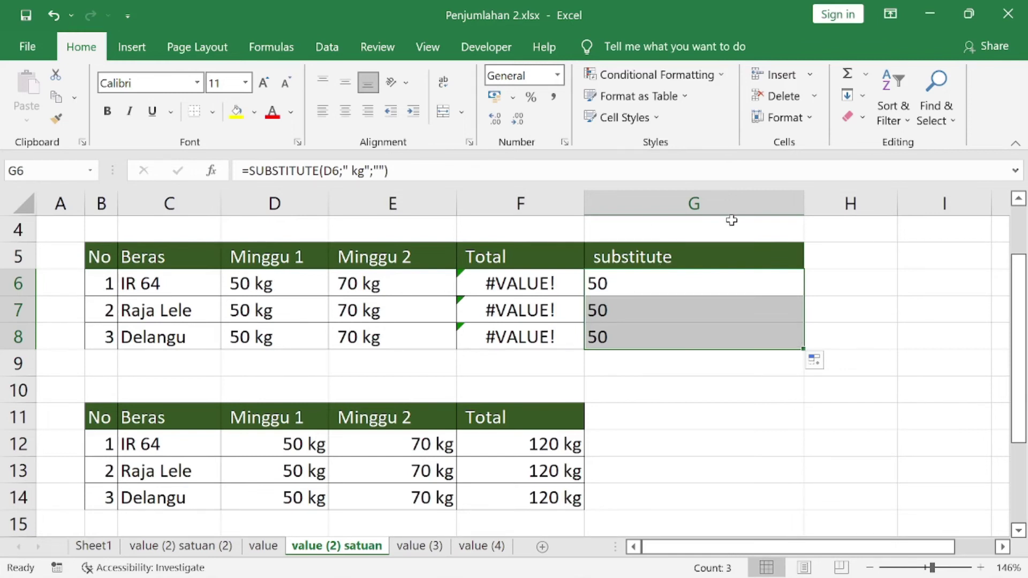
click(633, 281)
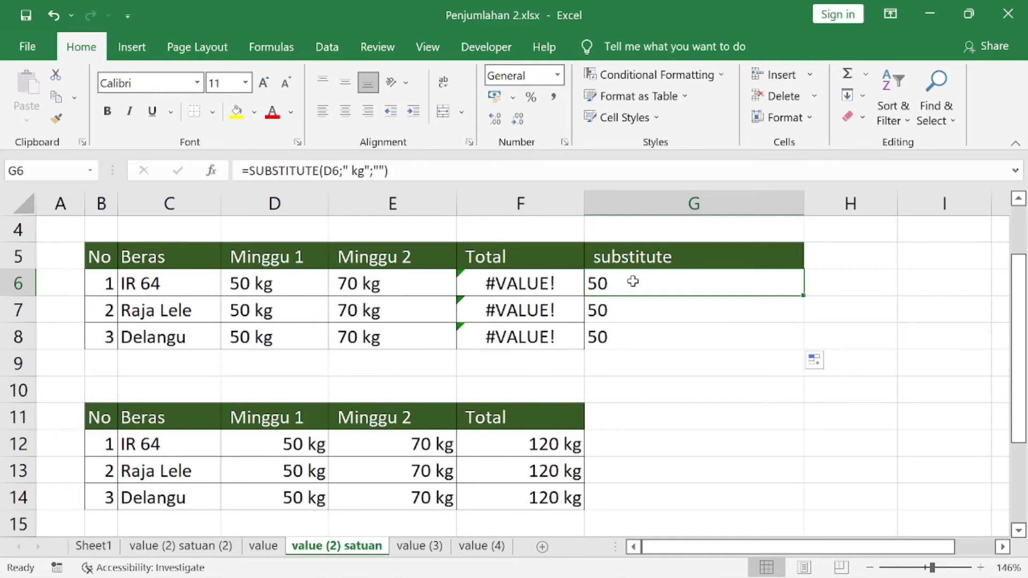
Replace F6's old D6+E6 sum with a SUBSTITUTE function referencing D6.
double_click(520, 278)
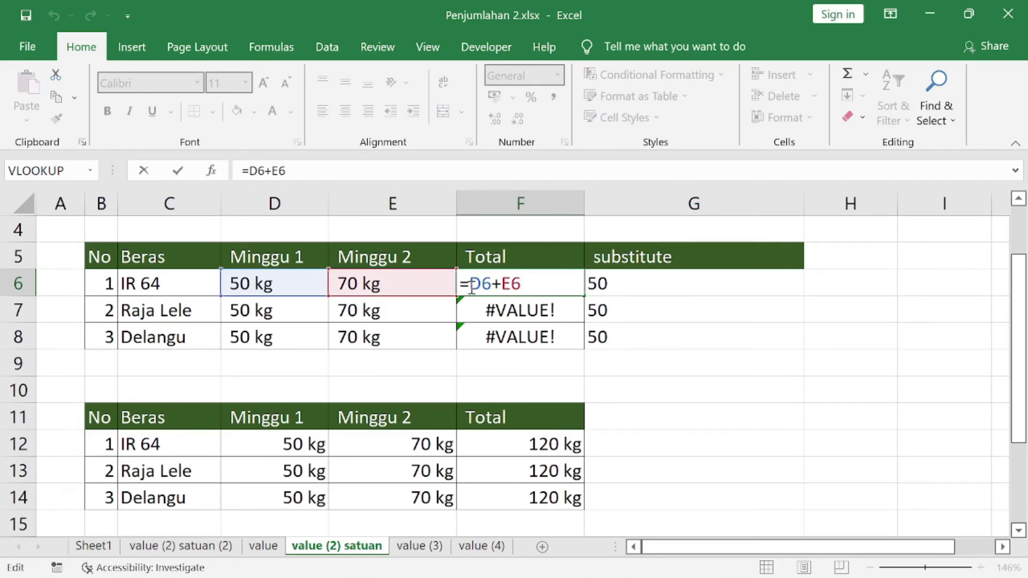
drag(469, 284, 610, 303)
key(BackSpace)
text(==)
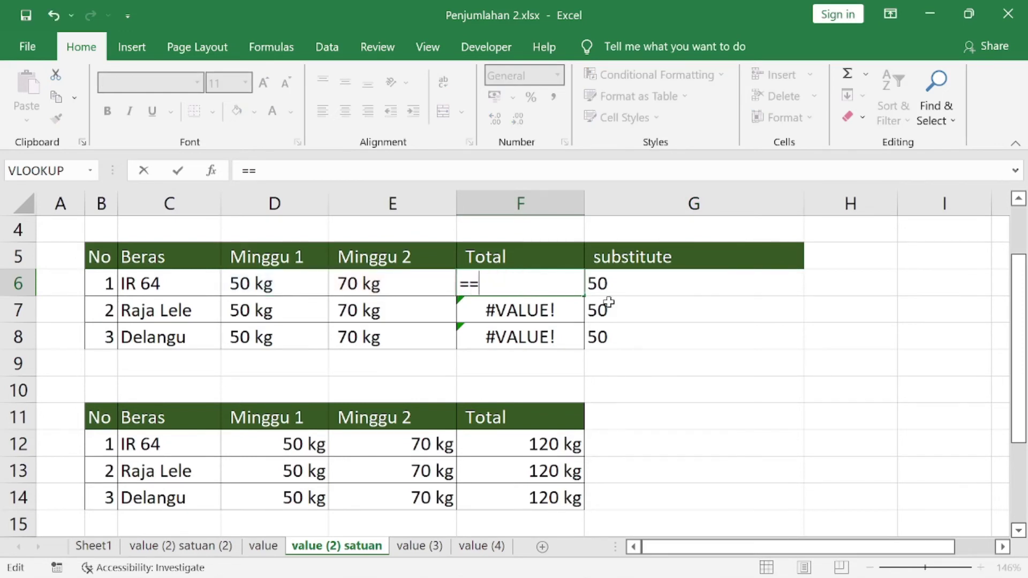
text(subst)
key(Tab)
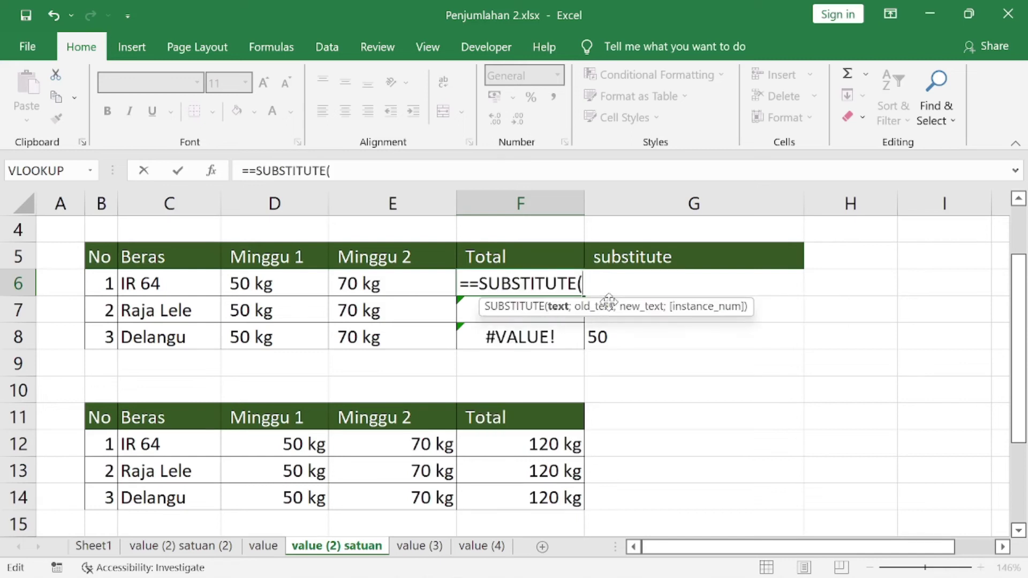
key(BackSpace)
key(BackSpace)
key(BackSpace)
key(BackSpace)
key(BackSpace)
key(BackSpace)
key(BackSpace)
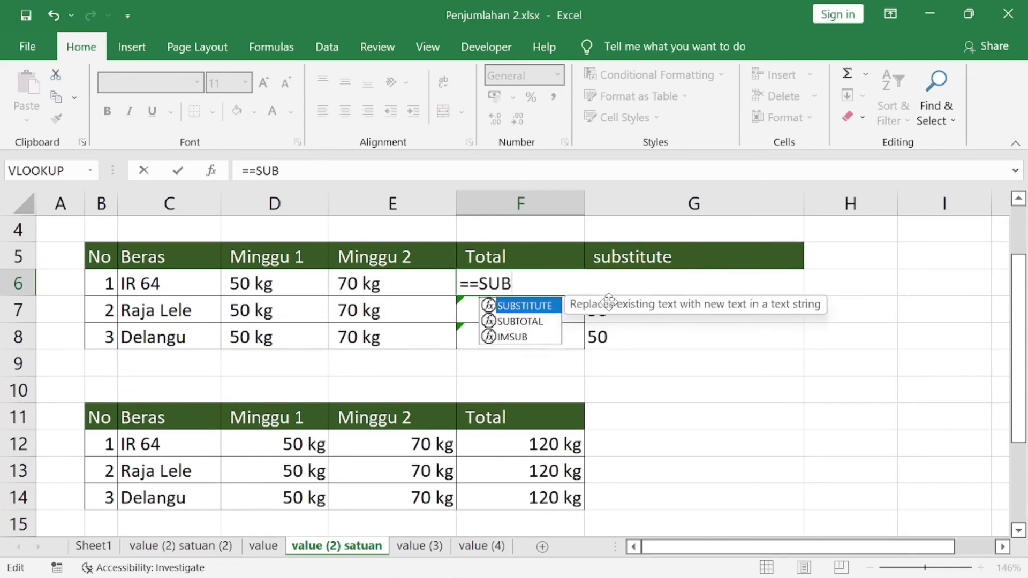
key(BackSpace)
key(BackSpace)
key(BackSpace)
text(subst)
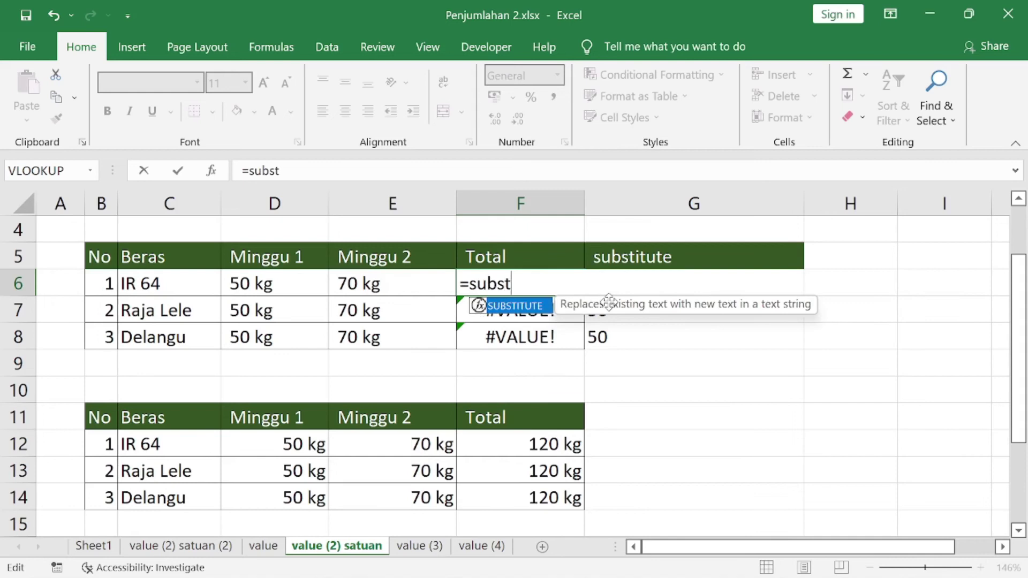
key(Tab)
click(306, 282)
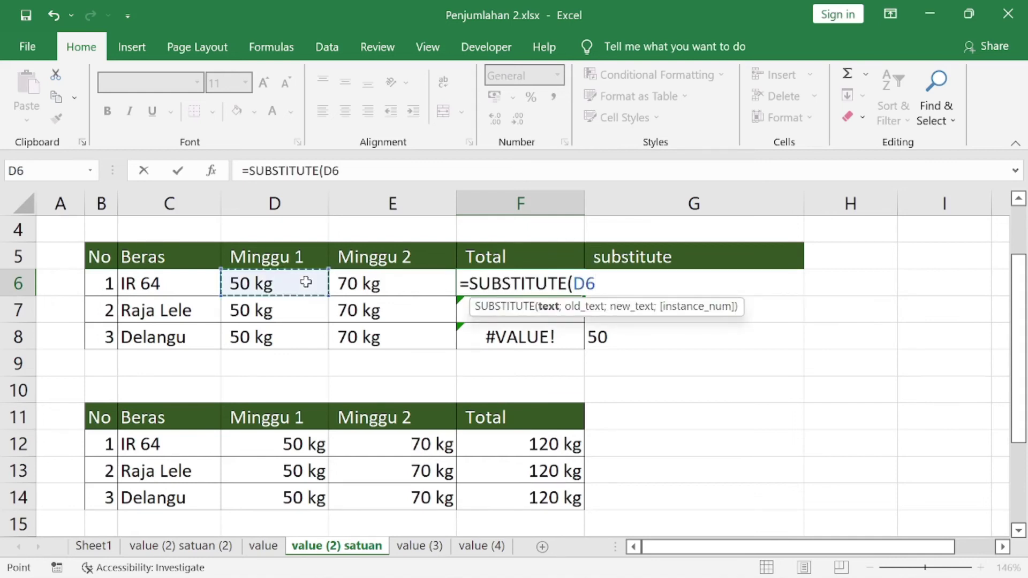
Complete F6 as =SUBSTITUTE(D6;" kg";"")+SUBSTITUTE(E6;" kg";""), accepting Excel's parenthesis correction.
text(;" kg)
text(")
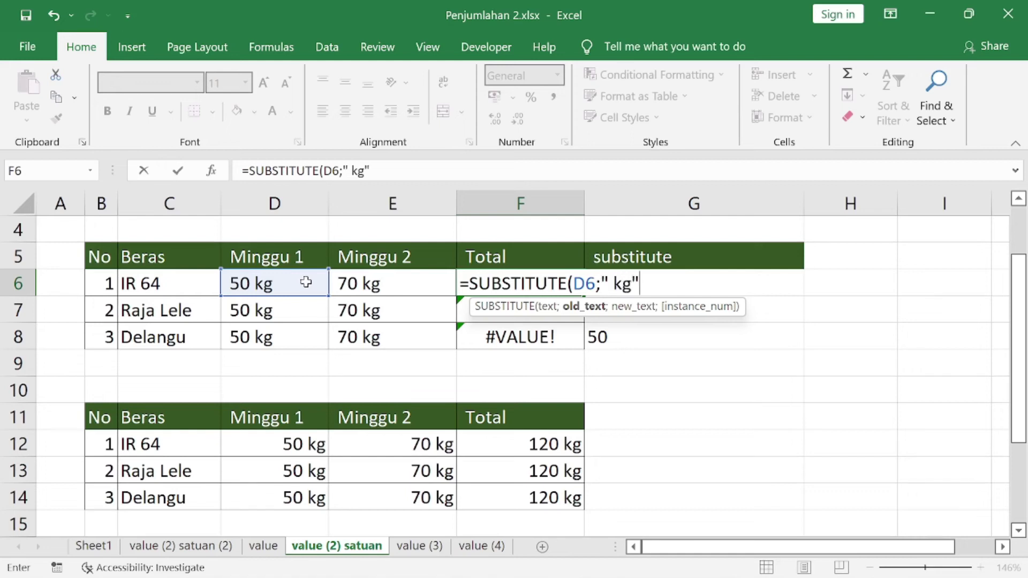
text(;)
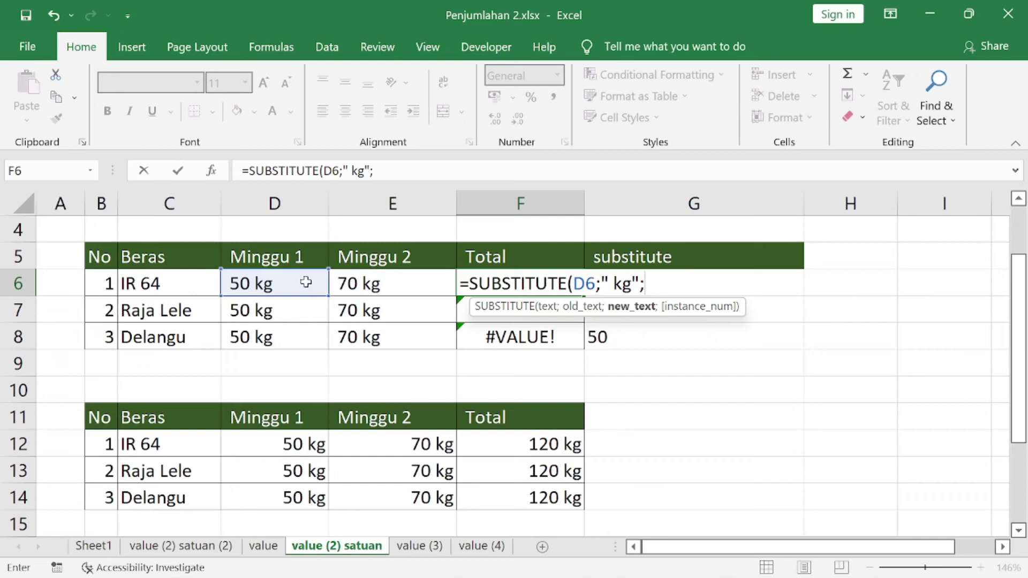
text("")+)
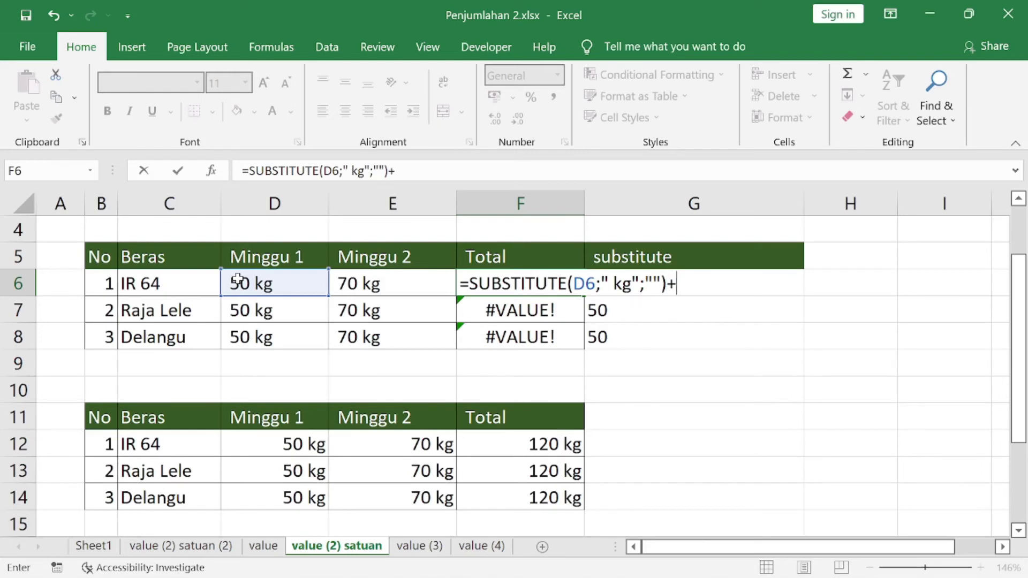
text(substi)
key(Tab)
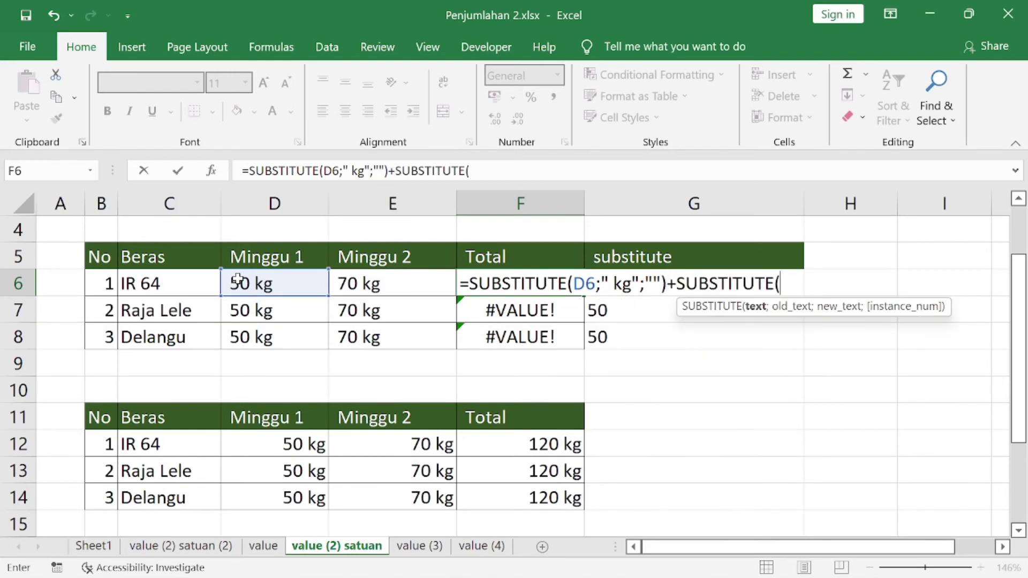
click(383, 280)
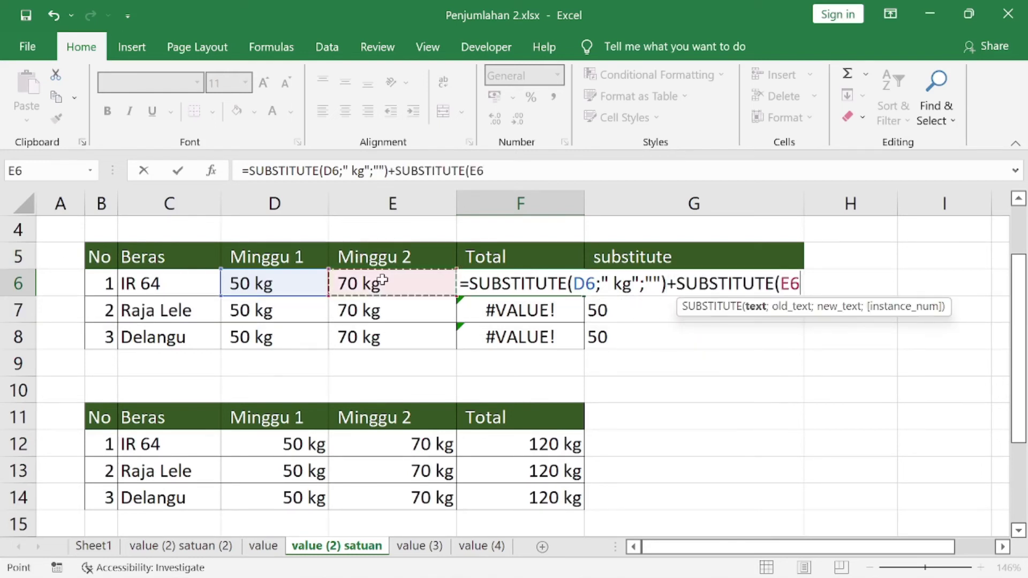
text(;)
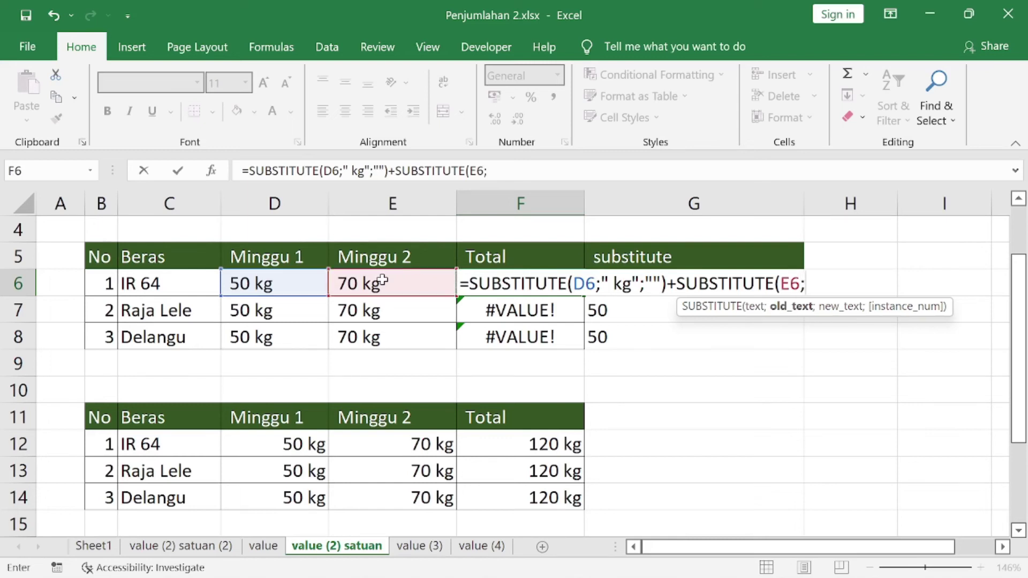
text(" kg";"")
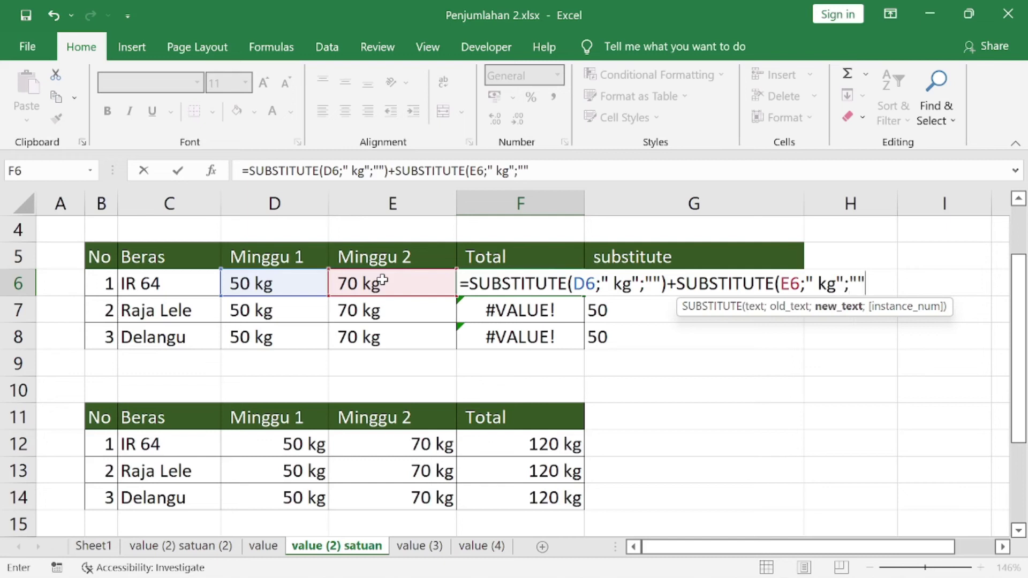
key(Return)
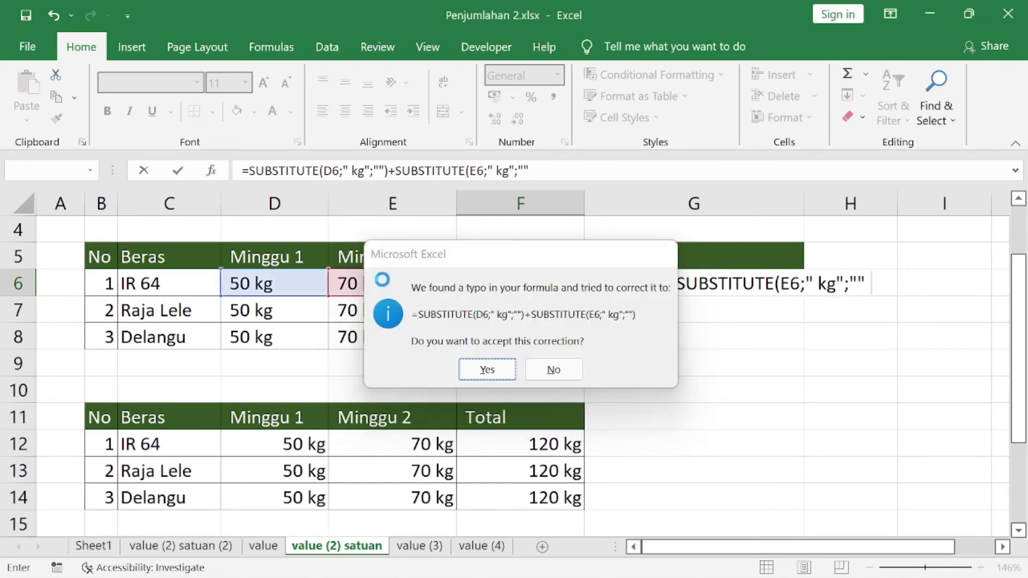
key(Return)
Fill the F6 total formula down to F8 so each shows 120.
click(500, 276)
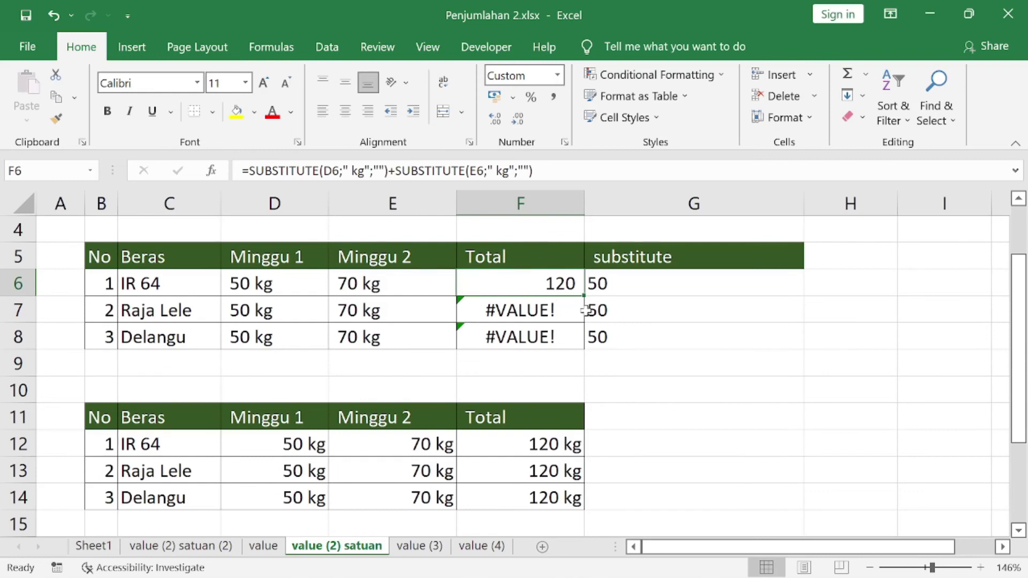
drag(584, 296, 586, 348)
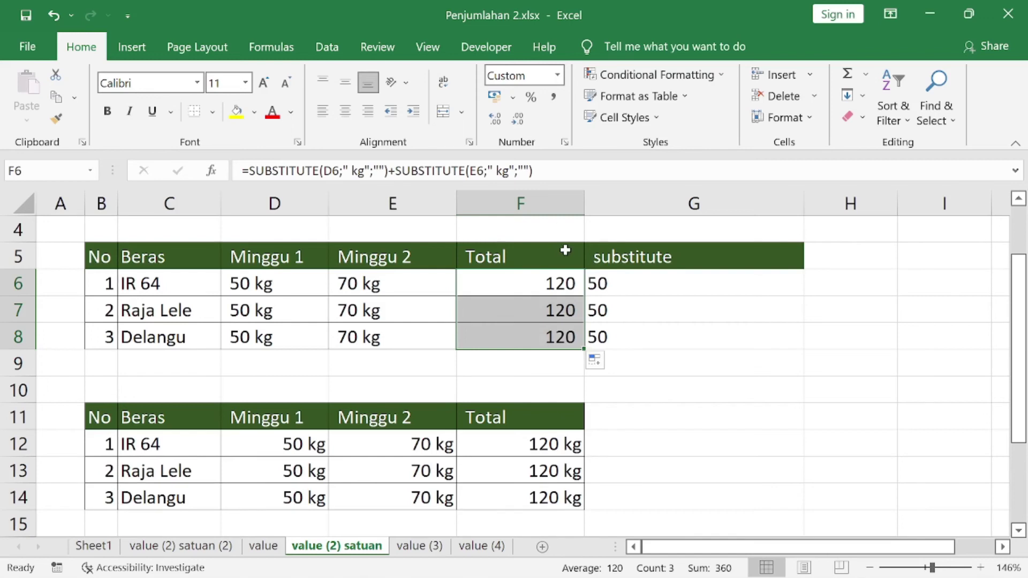
click(551, 170)
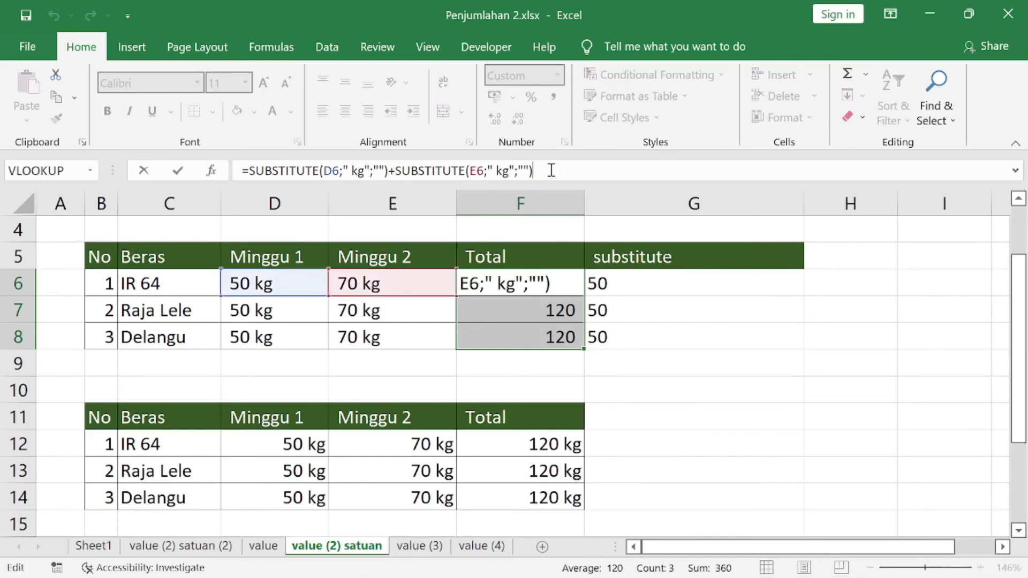
Append &" kg" to F6's SUBSTITUTE sum formula.
key(Return)
double_click(574, 275)
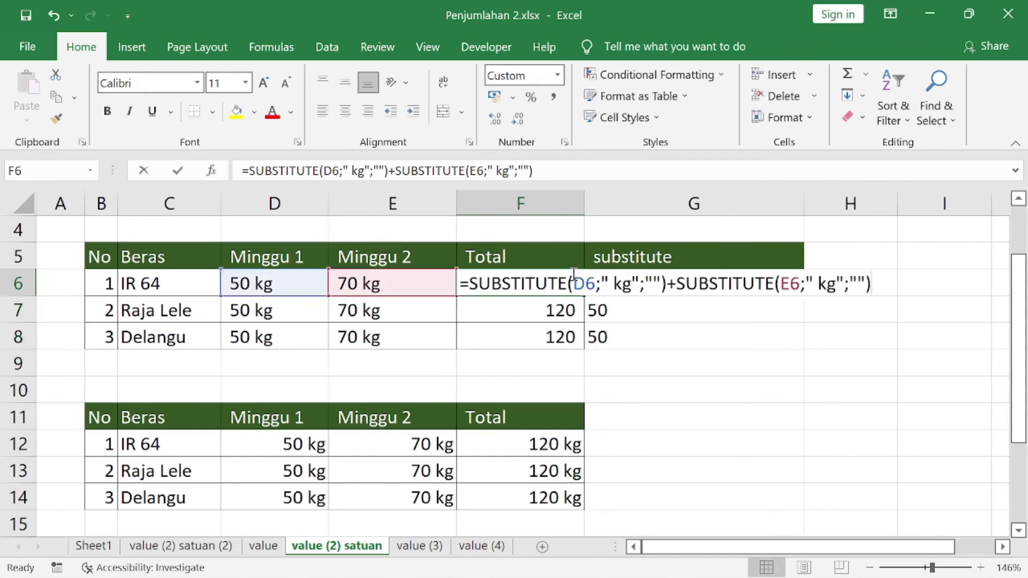
key(Escape)
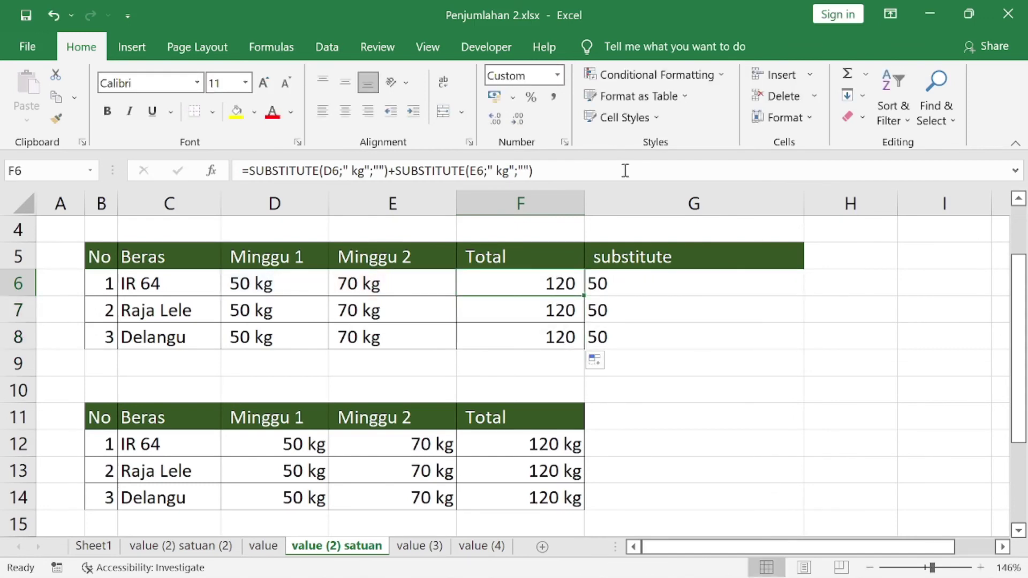
click(625, 170)
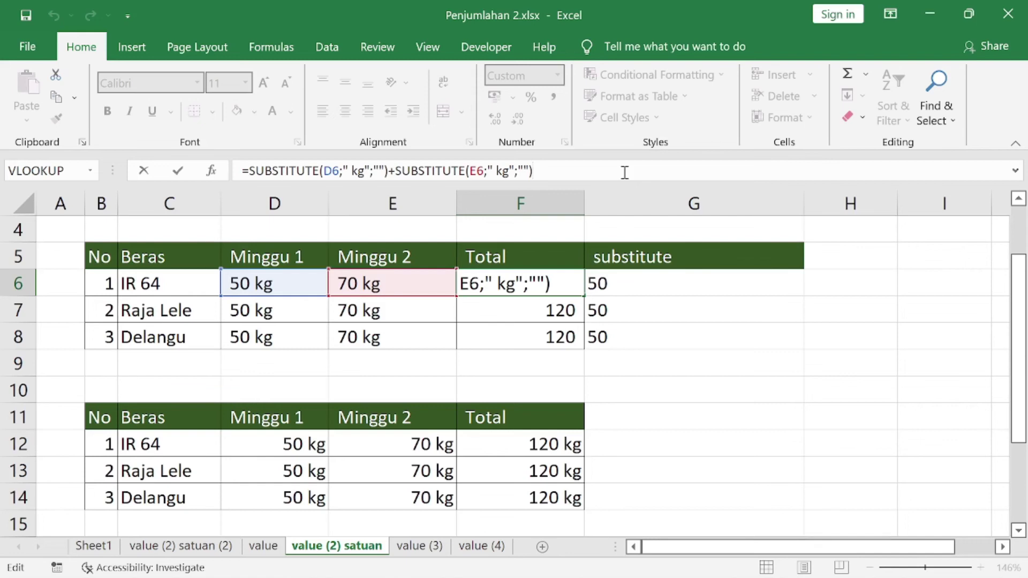
text(&" kg")
key(Return)
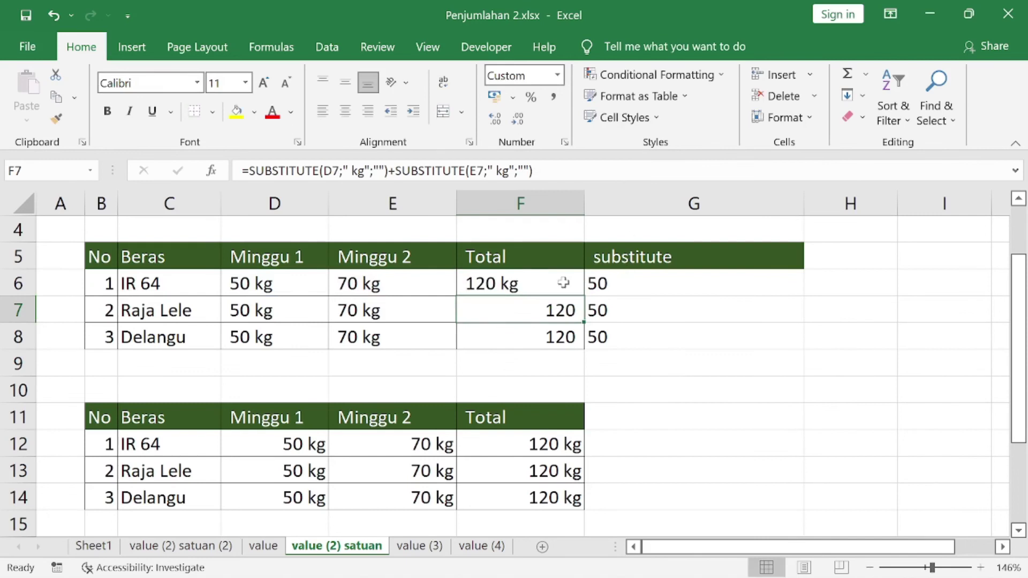
Fill the updated F6 formula down to F8 and check it reads 120 kg.
click(562, 282)
double_click(582, 293)
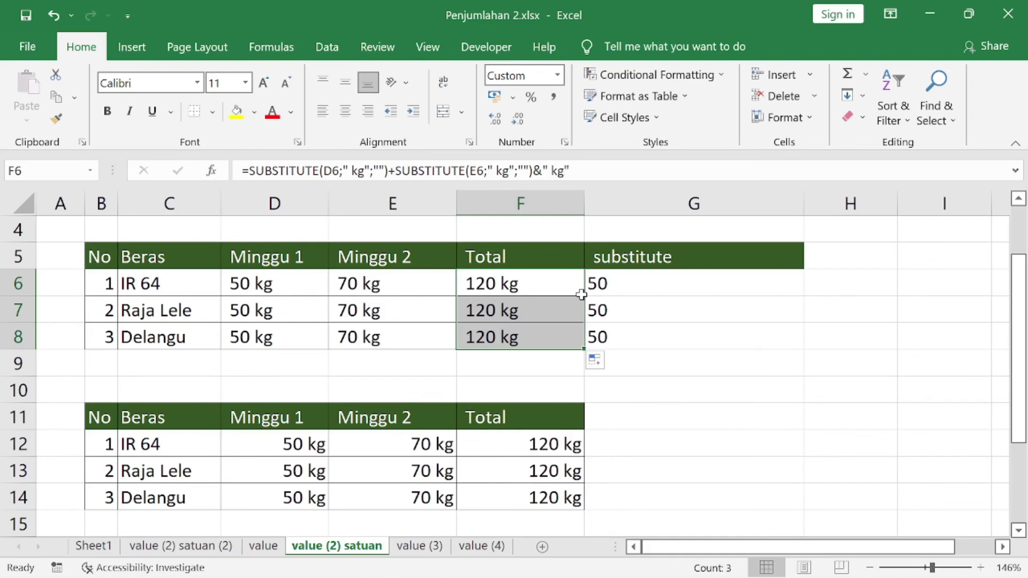
double_click(564, 287)
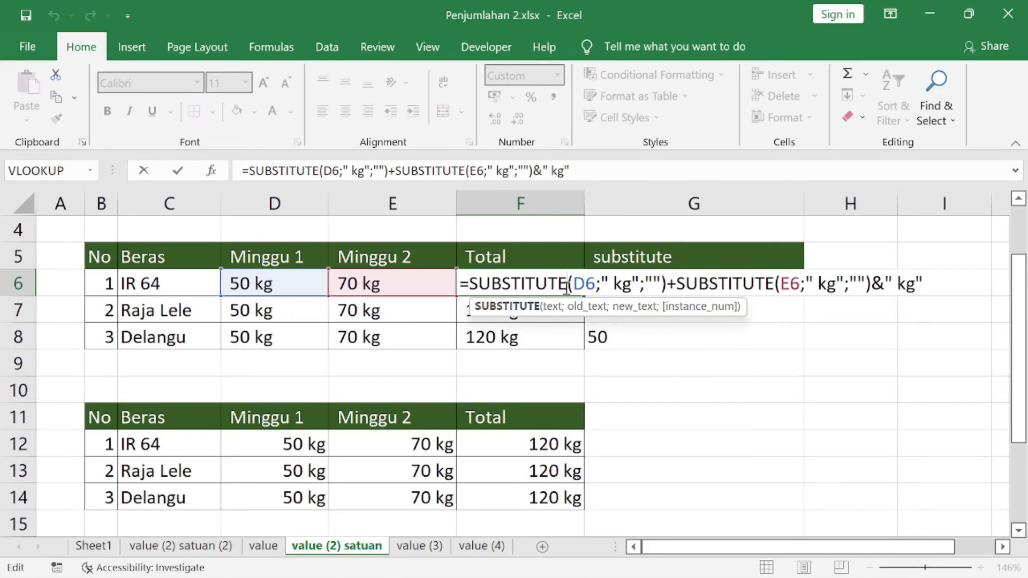
key(Return)
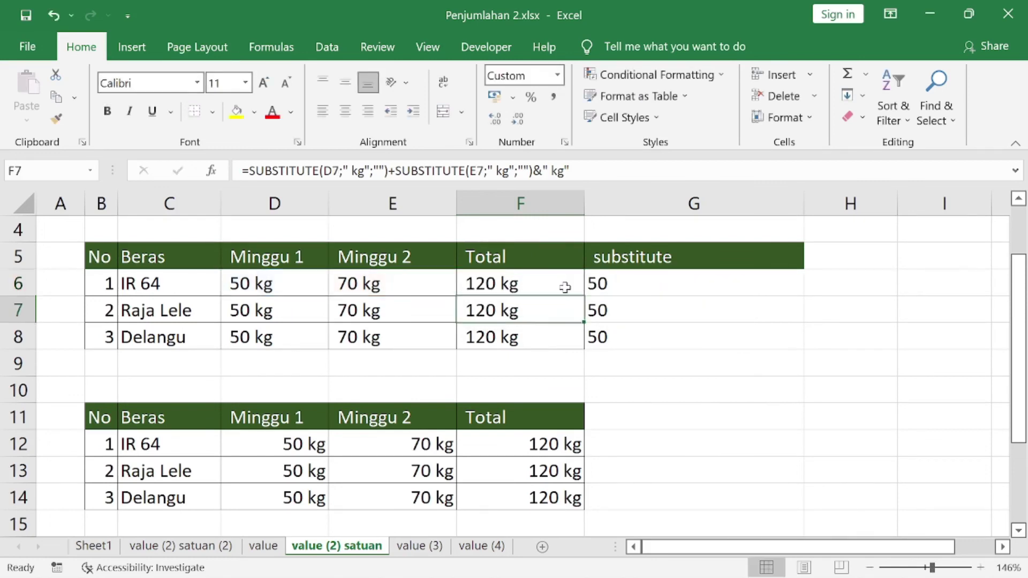